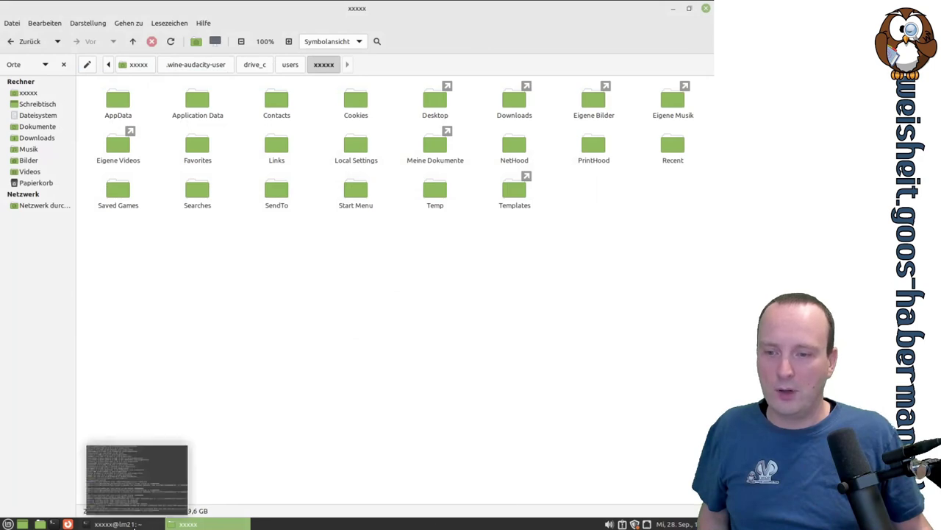
{"action": "left_click", "coordinate": [116, 524]}
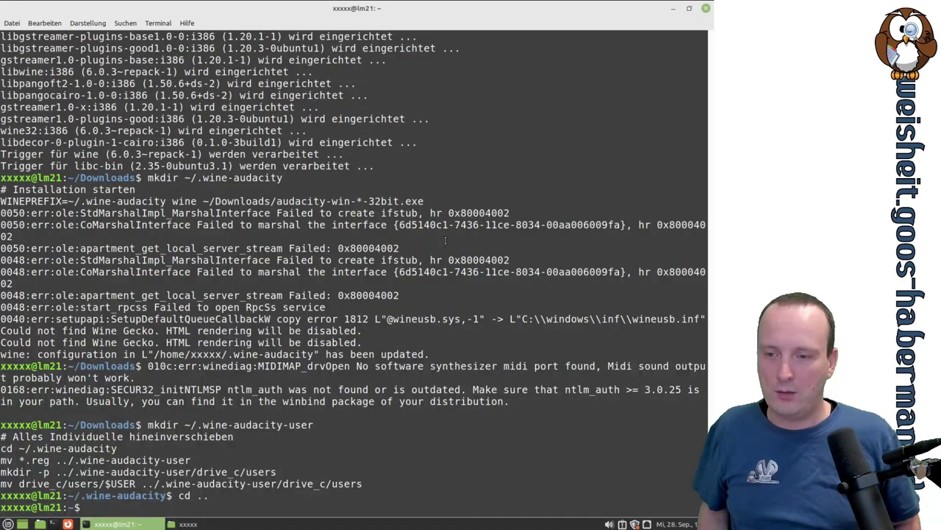
{"action": "type", "text": "cd ~ wget -O - https://goos-habermann.de/re/22/\\ wine-Anwendung als Debian Paket bauen/audacity-paketstruktur.tar.gz | tar xvz"}
{"action": "key", "text": "Return"}
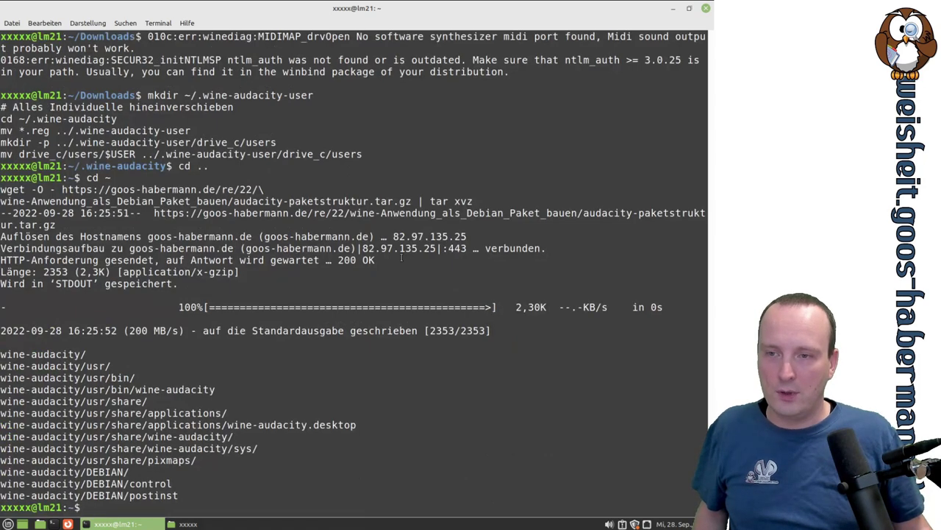
Examine the wget command's output option and archive URL, the tar pipe, and the list of extracted wine-audacity files and folders.
{"action": "double_click", "coordinate": [153, 215]}
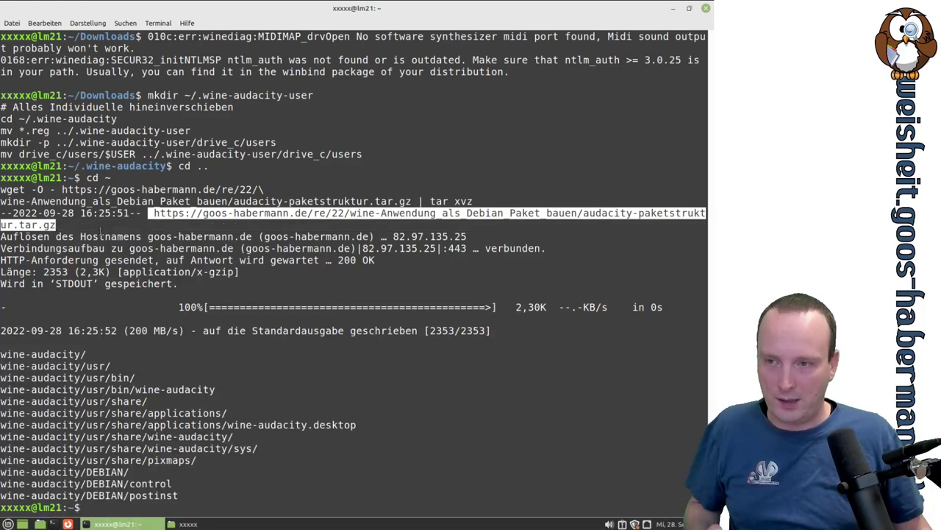
{"action": "left_click", "coordinate": [103, 230]}
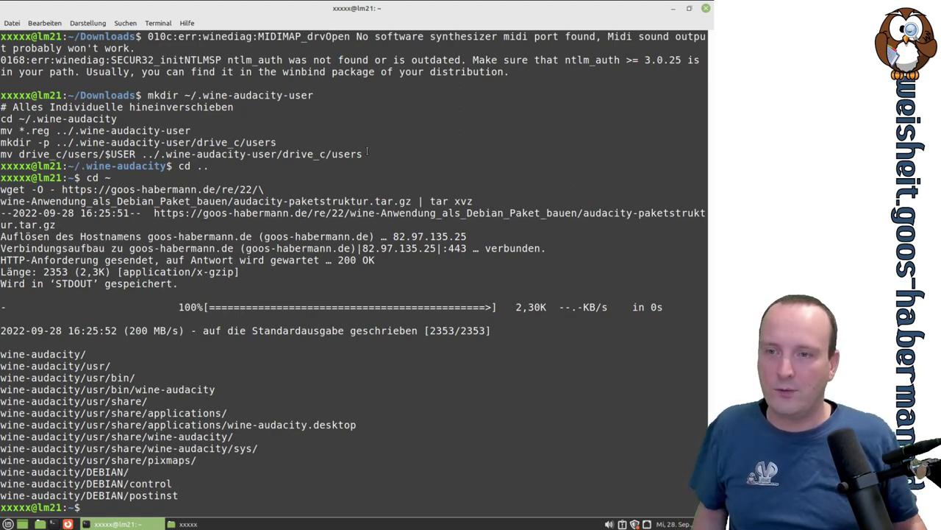
{"action": "left_click_drag", "start_coordinate": [412, 201], "coordinate": [445, 201]}
{"action": "left_click", "coordinate": [445, 201]}
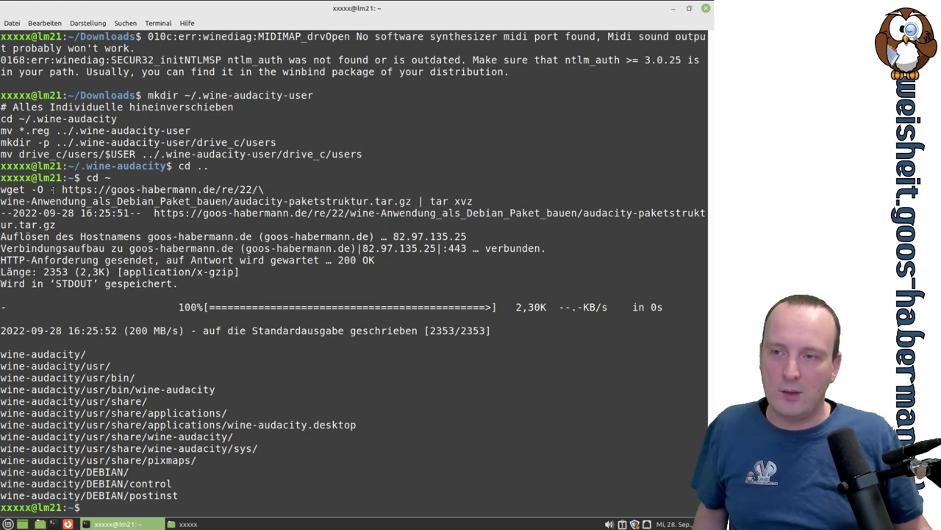
{"action": "left_click_drag", "start_coordinate": [62, 190], "coordinate": [410, 201]}
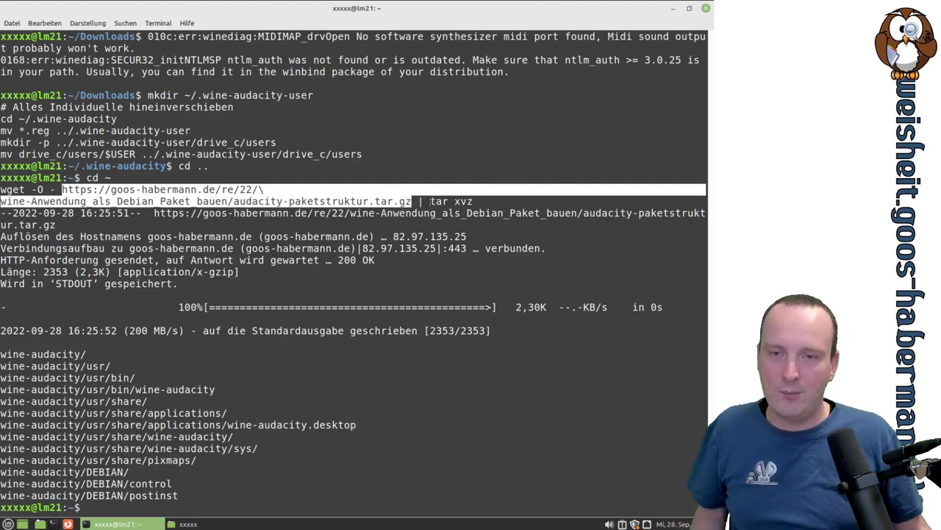
{"action": "double_click", "coordinate": [439, 201]}
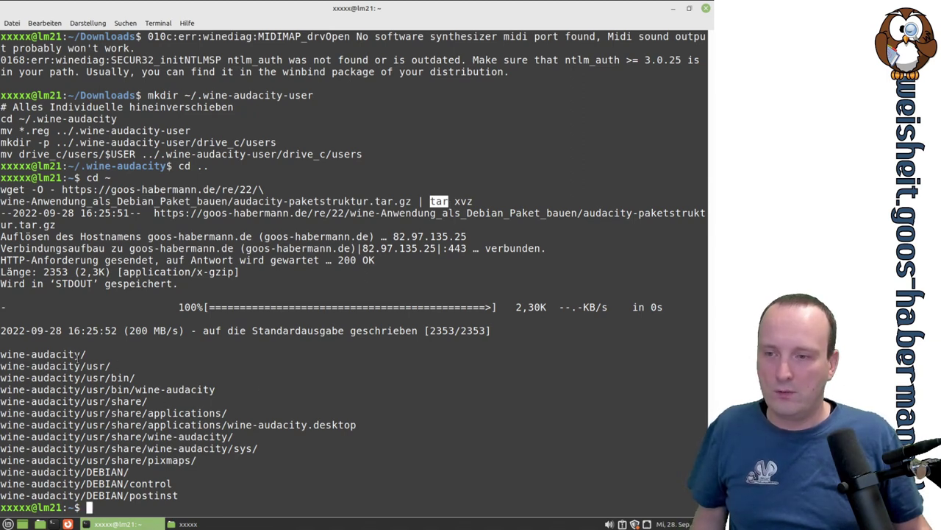
{"action": "left_click_drag", "start_coordinate": [57, 354], "coordinate": [185, 493]}
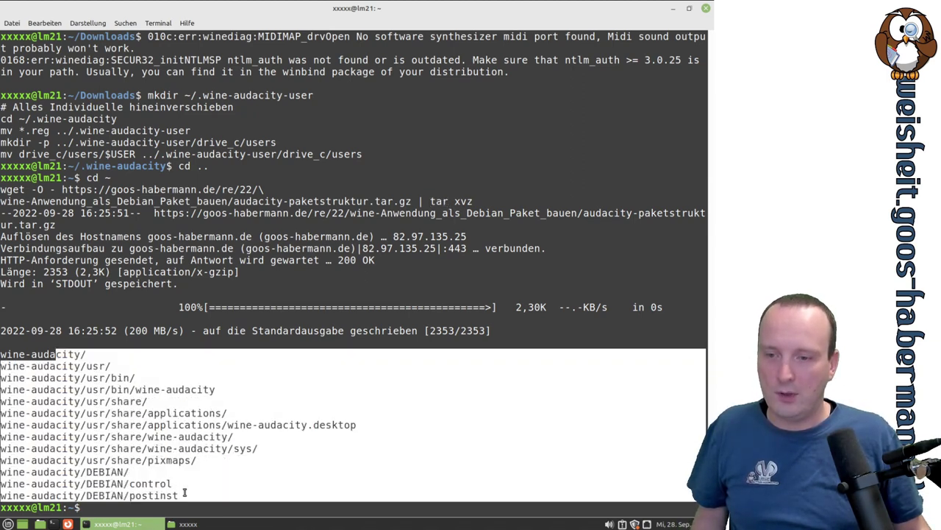
{"action": "left_click", "coordinate": [286, 384]}
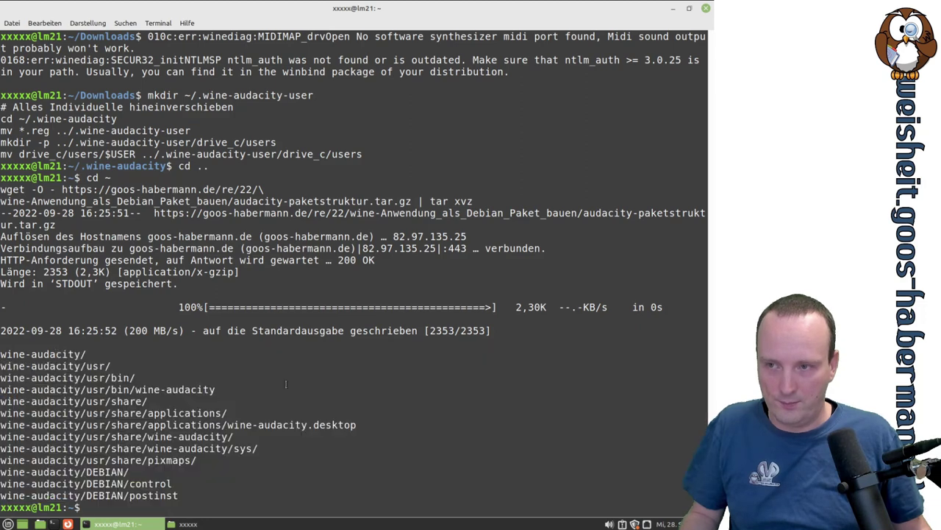
{"action": "double_click", "coordinate": [11, 190]}
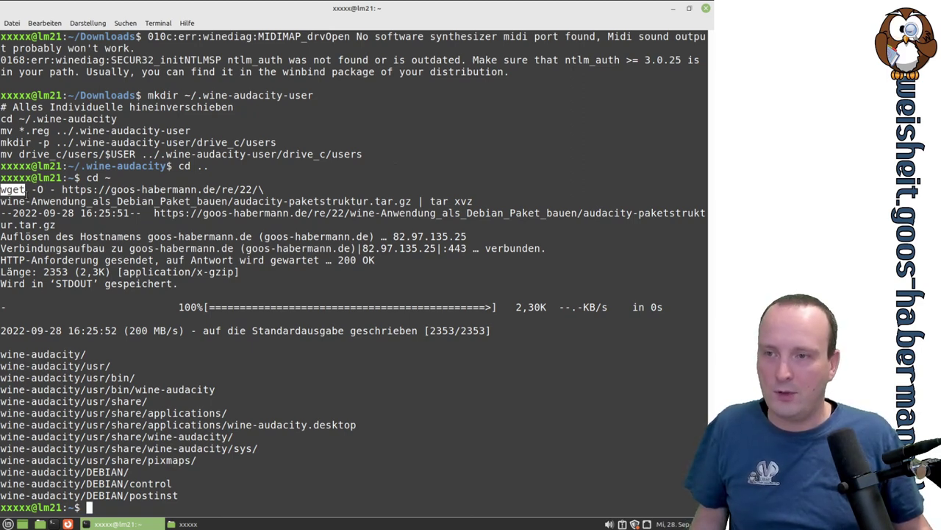
{"action": "left_click_drag", "start_coordinate": [31, 190], "coordinate": [56, 189]}
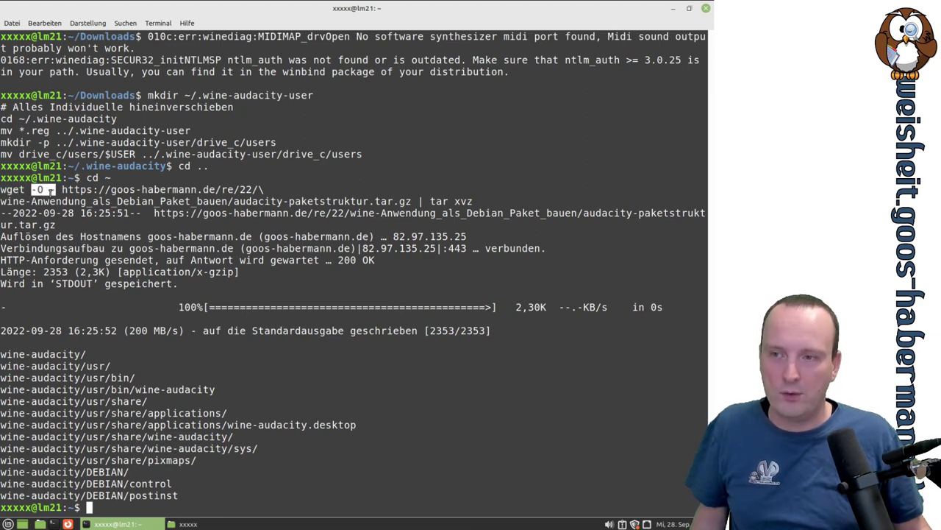
{"action": "left_click", "coordinate": [78, 354]}
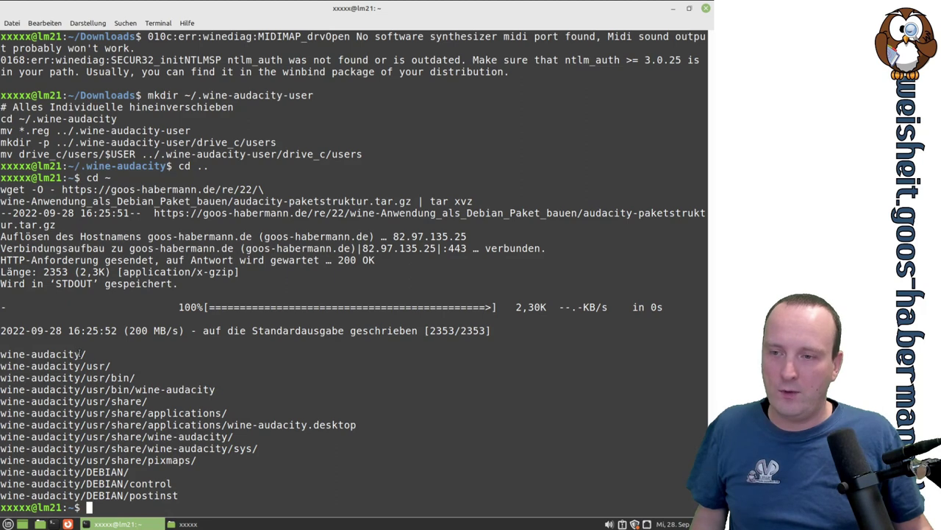
{"action": "left_click_drag", "start_coordinate": [80, 354], "coordinate": [1, 354]}
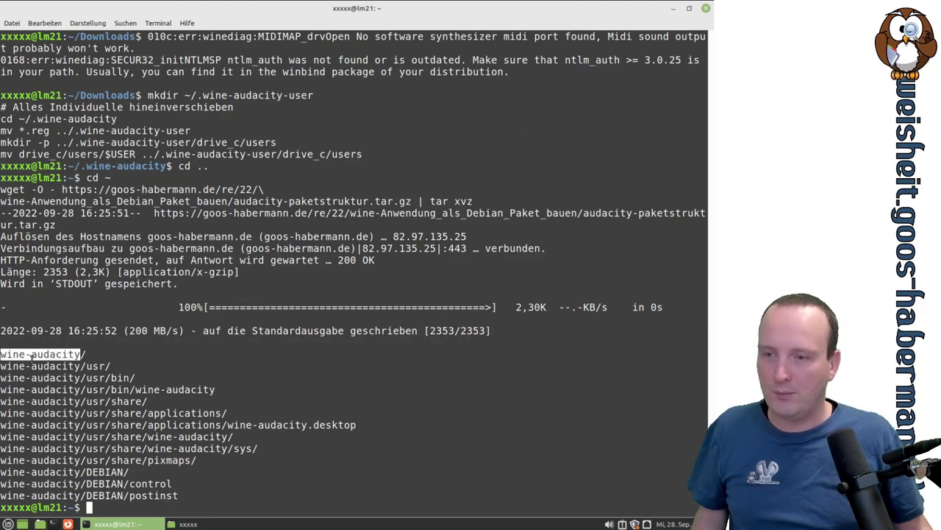
Switch to the file manager and open the control file in the home folder's wine-audacity/DEBIAN directory.
{"action": "left_click", "coordinate": [220, 524]}
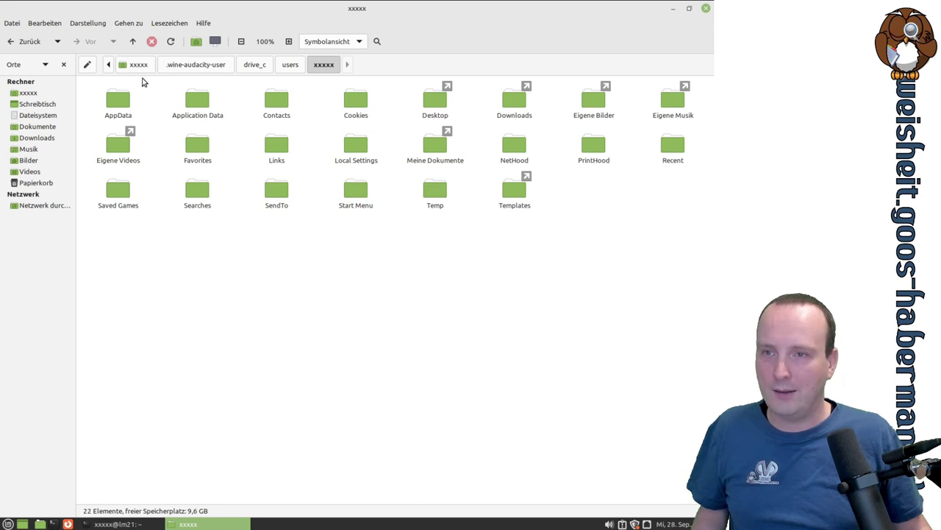
{"action": "left_click", "coordinate": [136, 67]}
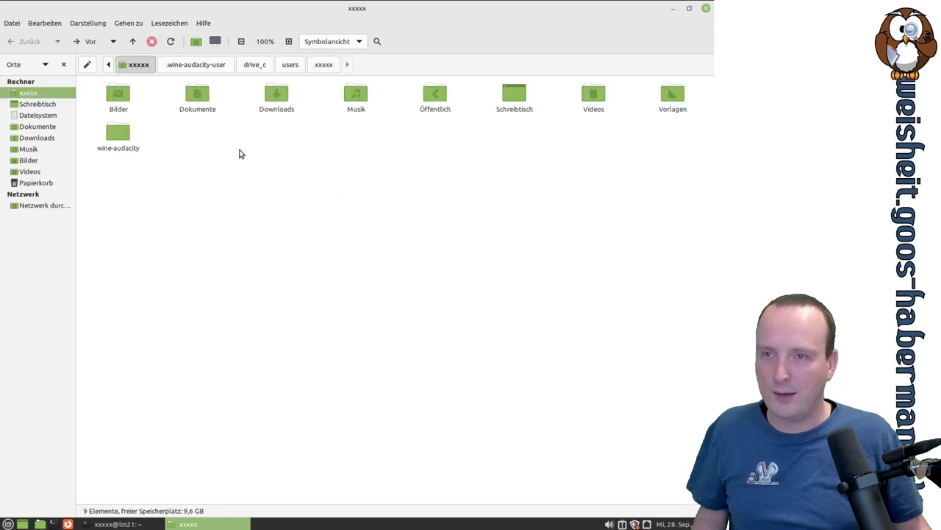
{"action": "double_click", "coordinate": [117, 133]}
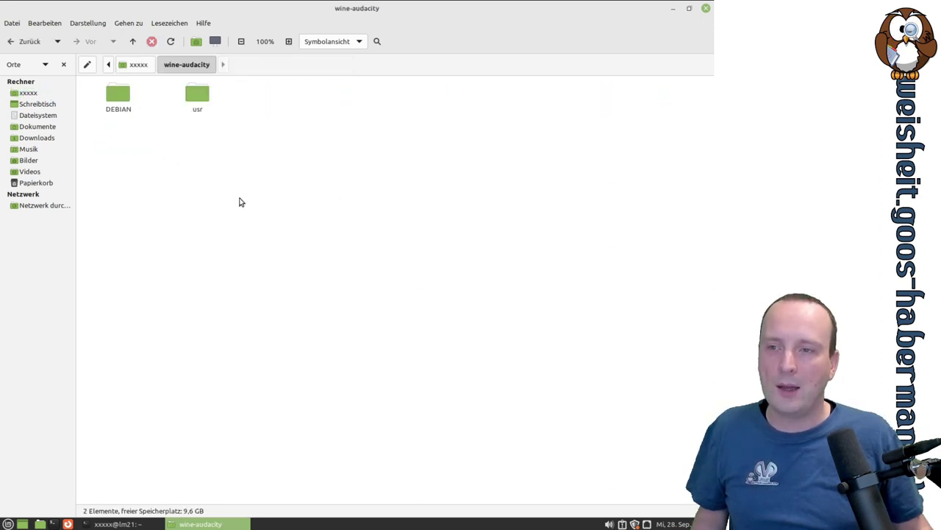
{"action": "double_click", "coordinate": [118, 94]}
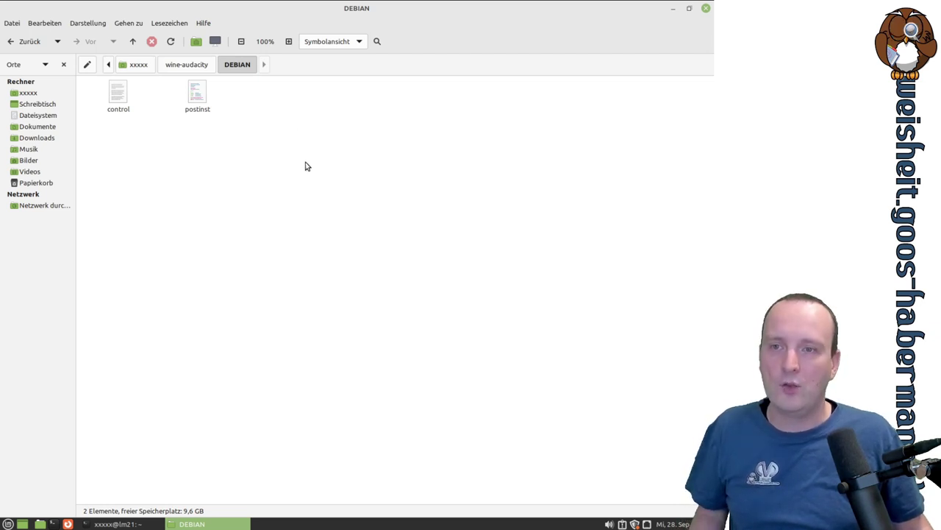
{"action": "double_click", "coordinate": [123, 94]}
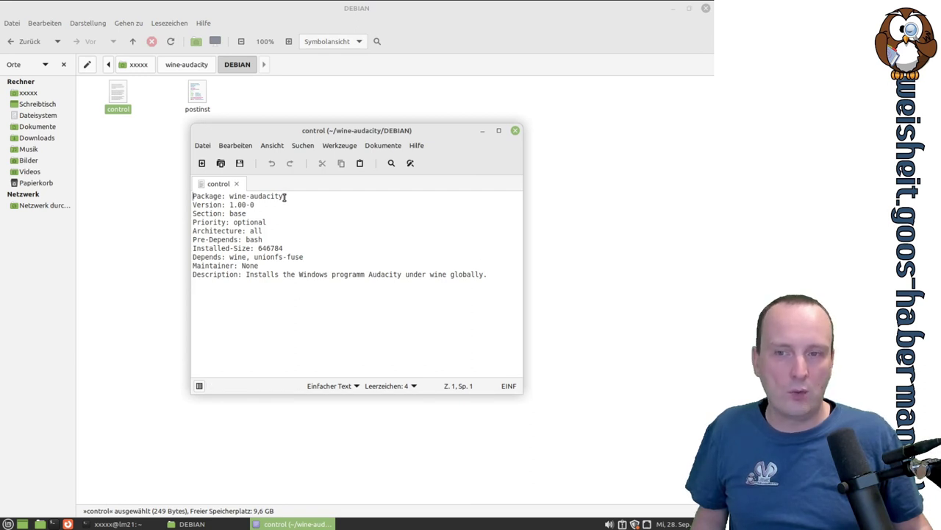
Examine the Package, Version, Section, Priority and Architecture fields of the control file.
{"action": "left_click_drag", "start_coordinate": [286, 196], "coordinate": [237, 203]}
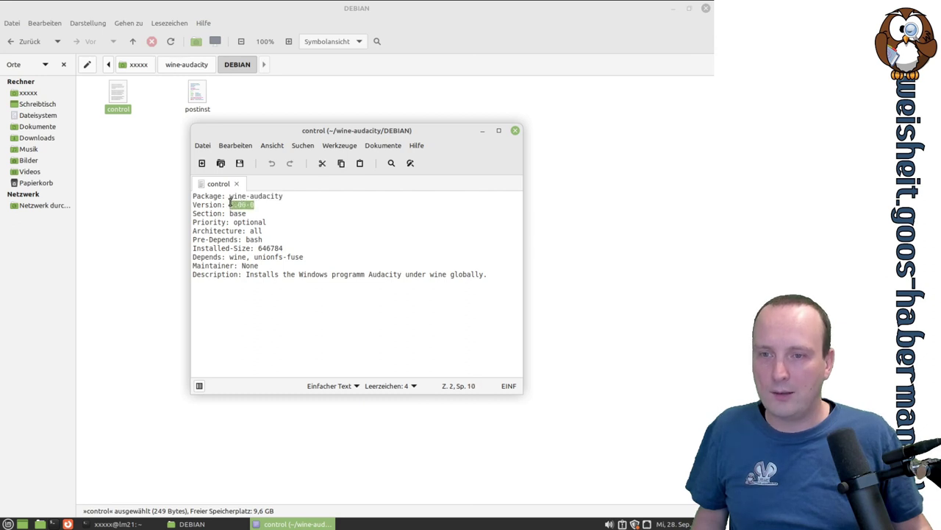
{"action": "double_click", "coordinate": [240, 213]}
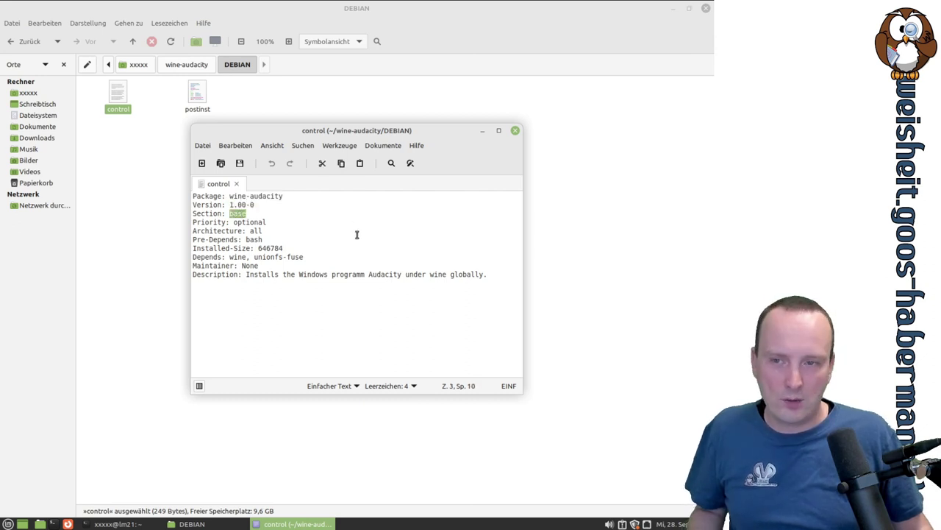
{"action": "double_click", "coordinate": [254, 221]}
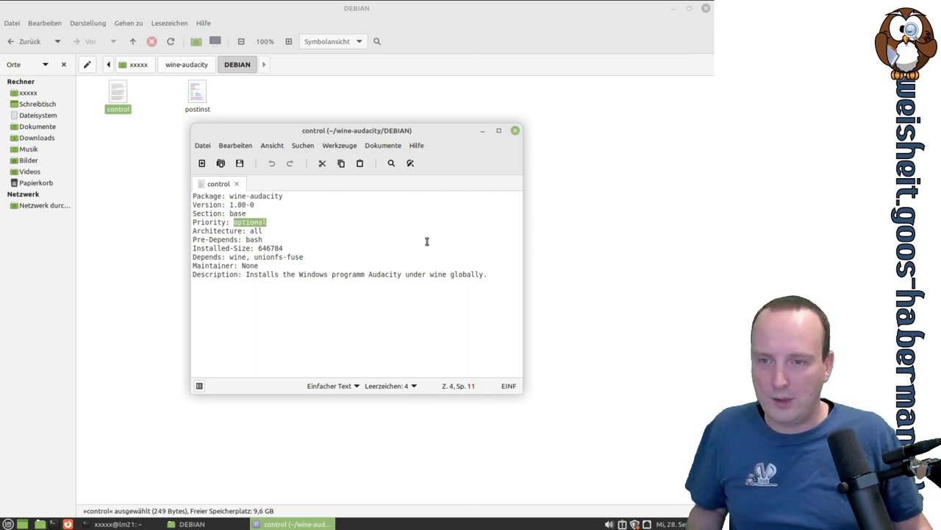
{"action": "double_click", "coordinate": [255, 231]}
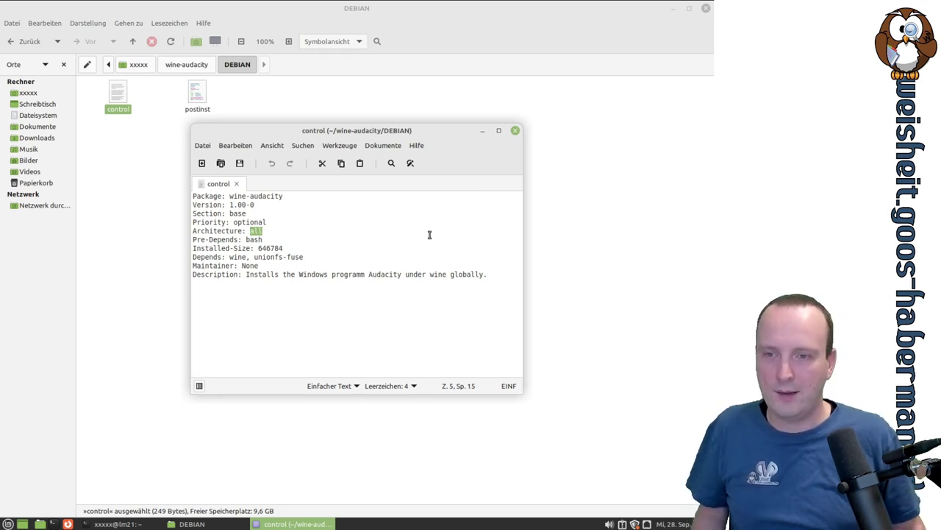
{"action": "left_click", "coordinate": [269, 231]}
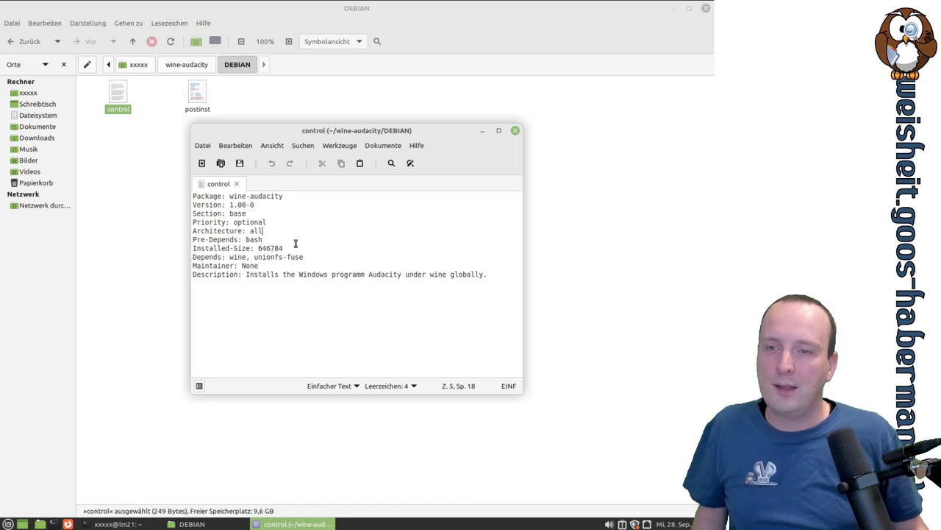
{"action": "double_click", "coordinate": [256, 231]}
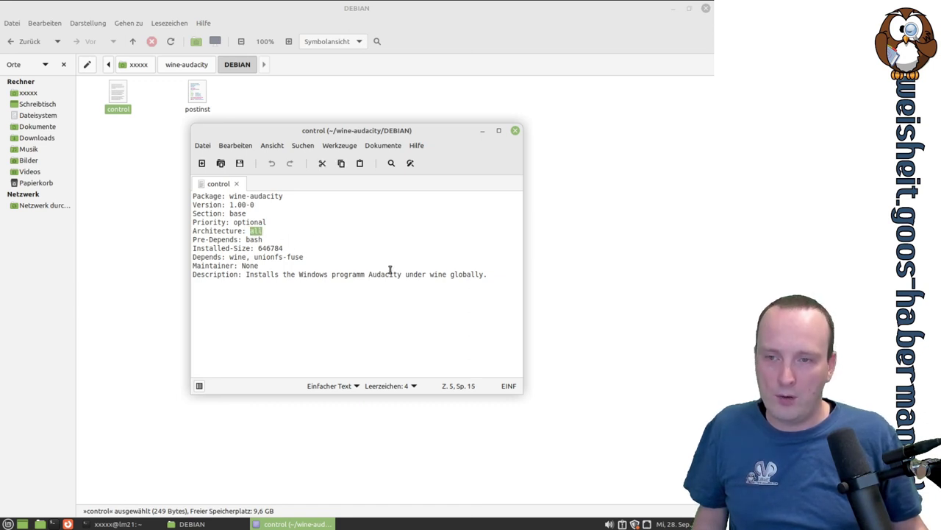
{"action": "left_click", "coordinate": [284, 233]}
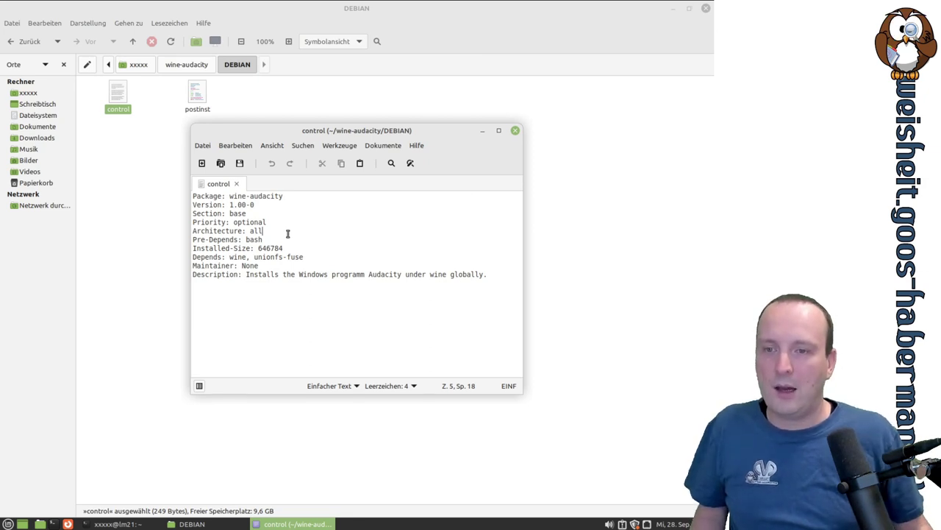
Review the control file's Pre-Depends, Installed-Size, Depends, Maintainer and Description fields.
{"action": "double_click", "coordinate": [253, 239]}
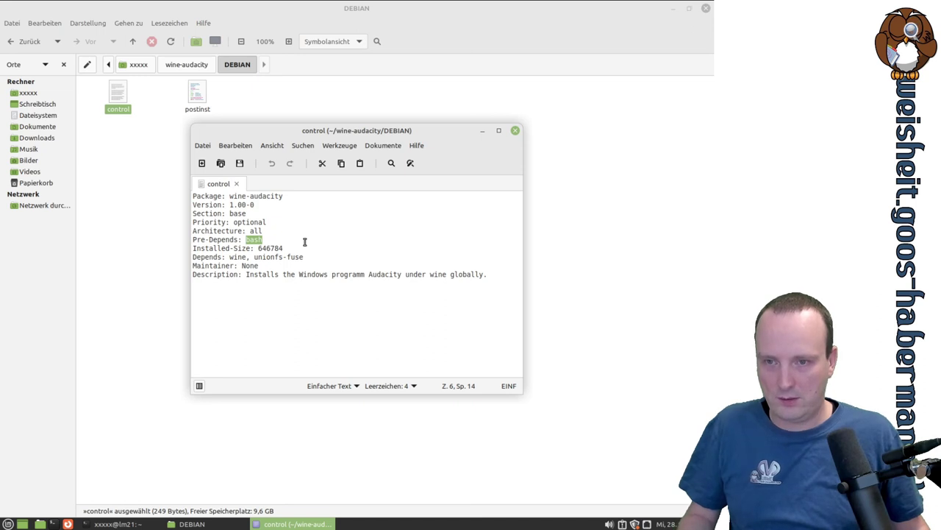
{"action": "left_click", "coordinate": [377, 238]}
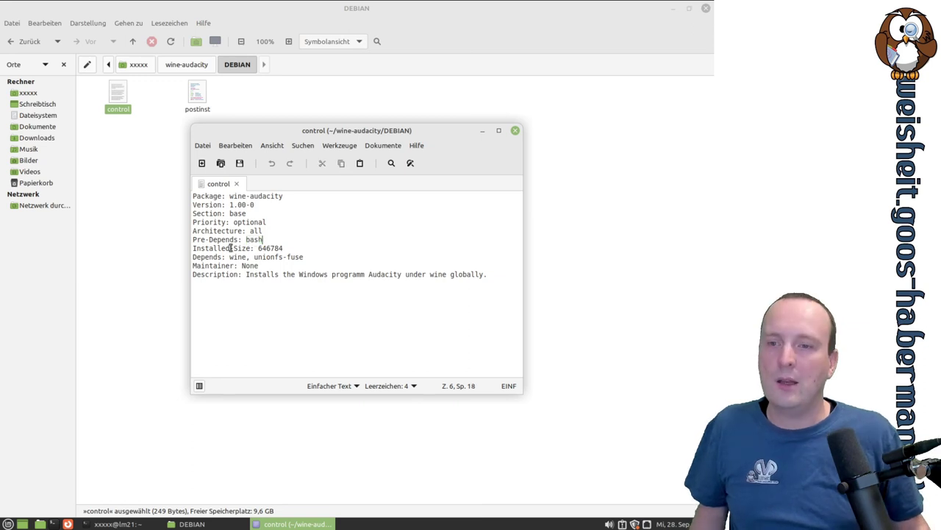
{"action": "double_click", "coordinate": [270, 248]}
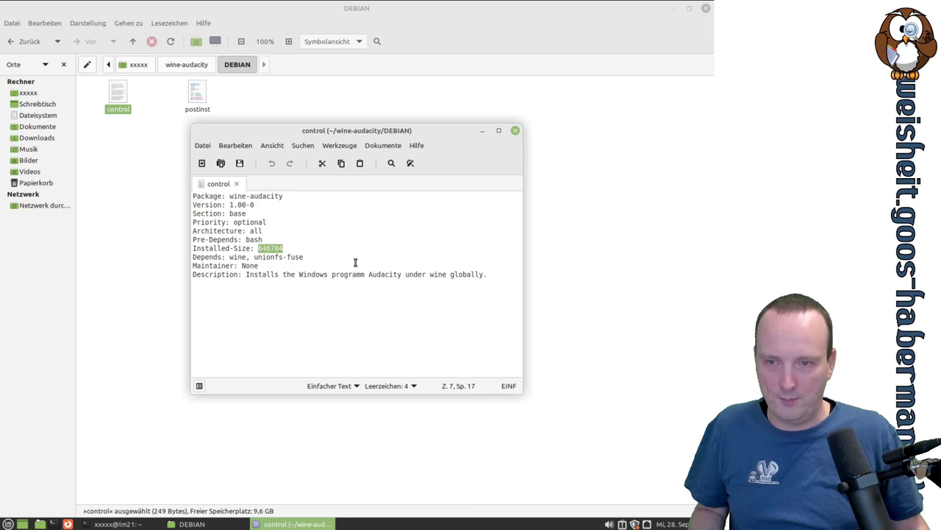
{"action": "double_click", "coordinate": [236, 256]}
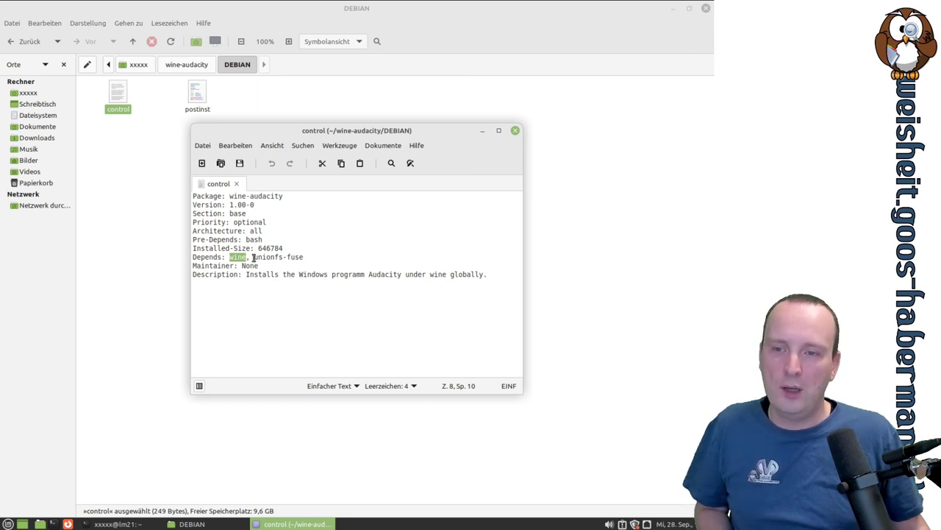
{"action": "left_click_drag", "start_coordinate": [254, 257], "coordinate": [306, 257]}
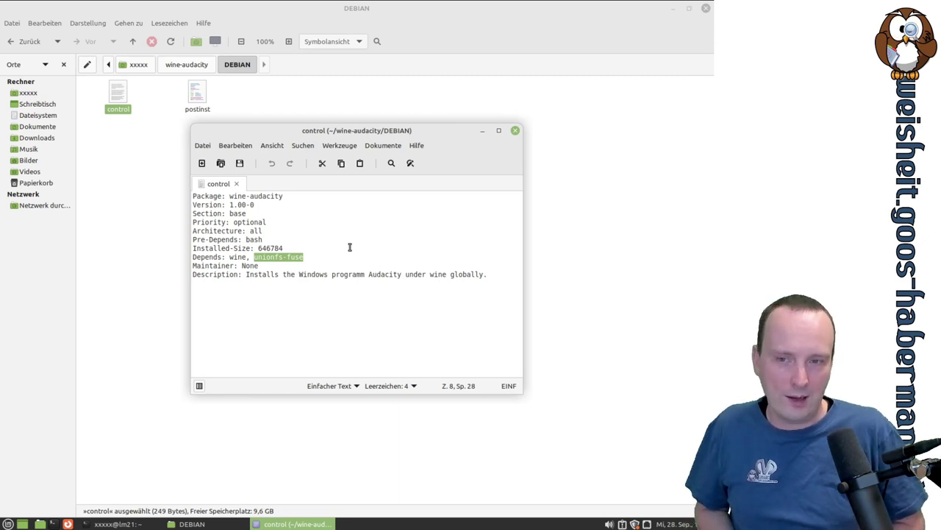
{"action": "double_click", "coordinate": [214, 266]}
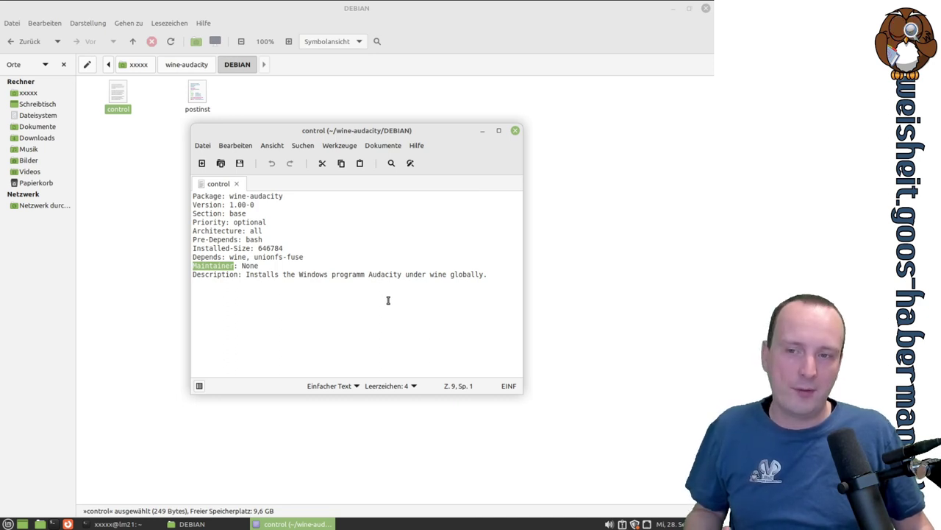
{"action": "double_click", "coordinate": [252, 265]}
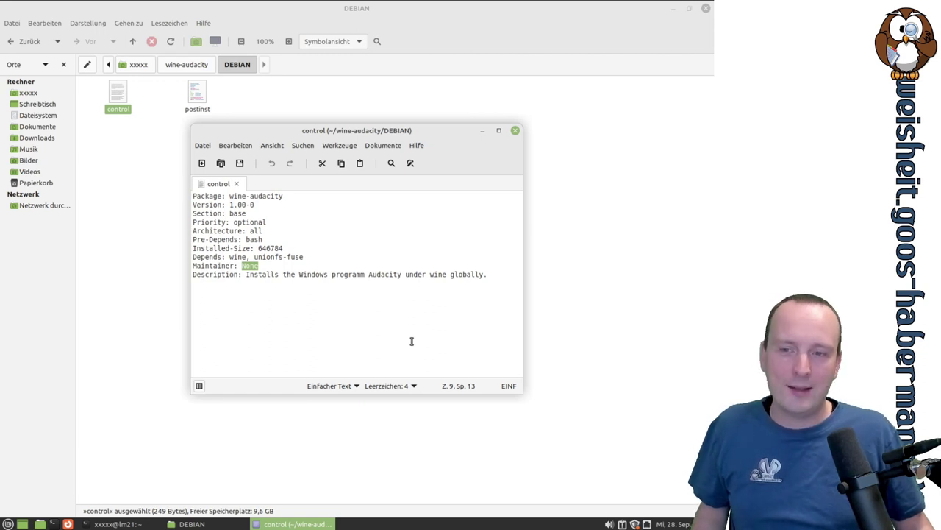
{"action": "left_click", "coordinate": [274, 266]}
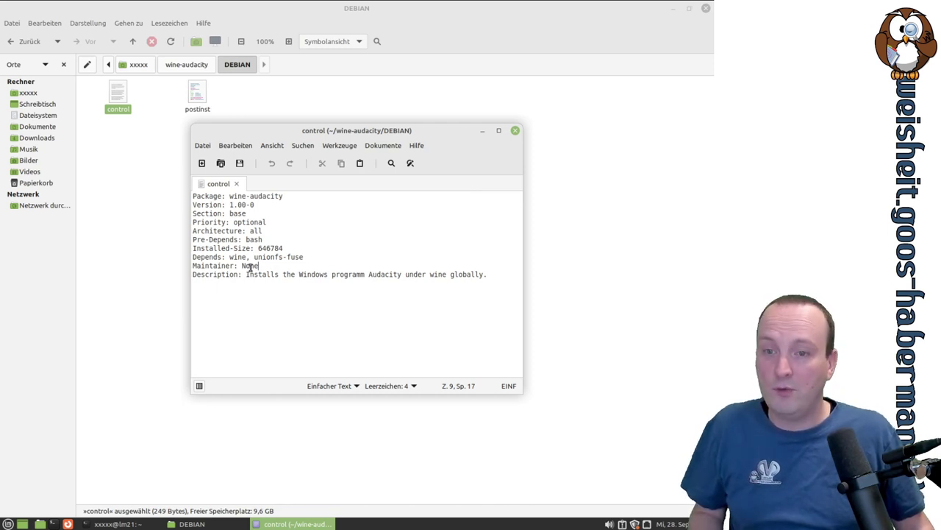
{"action": "left_click_drag", "start_coordinate": [242, 267], "coordinate": [260, 266]}
{"action": "left_click", "coordinate": [293, 269]}
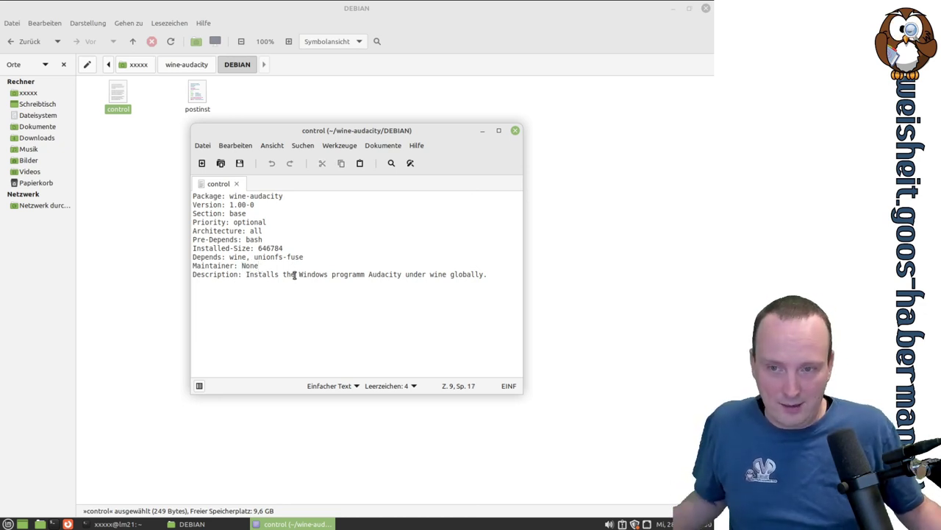
{"action": "double_click", "coordinate": [232, 273]}
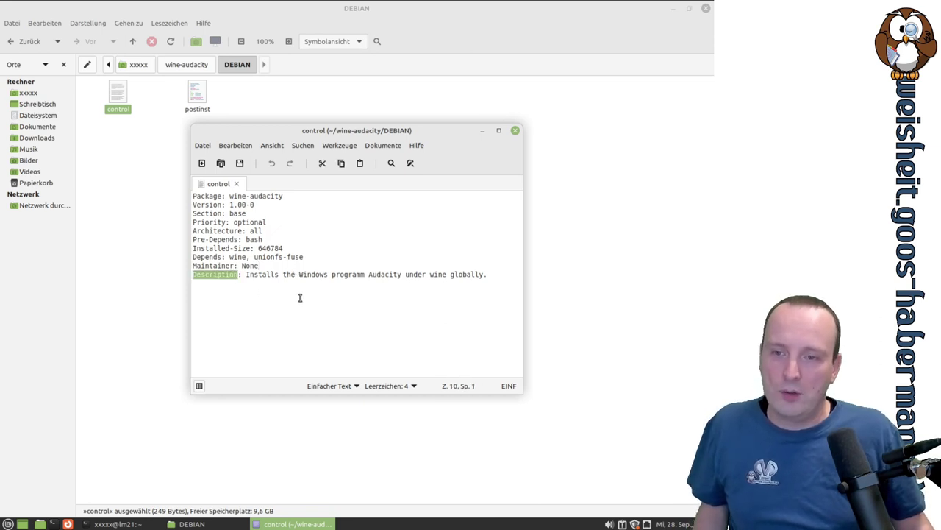
Add three placeholder lines indented by one space below the Description: "chaksdhlashdfasdlfhalvh", "asdjcvaskjcdbaksdcbhasd" and "asdfvajbv".
{"action": "left_click_drag", "start_coordinate": [246, 274], "coordinate": [487, 274]}
{"action": "left_click", "coordinate": [490, 277]}
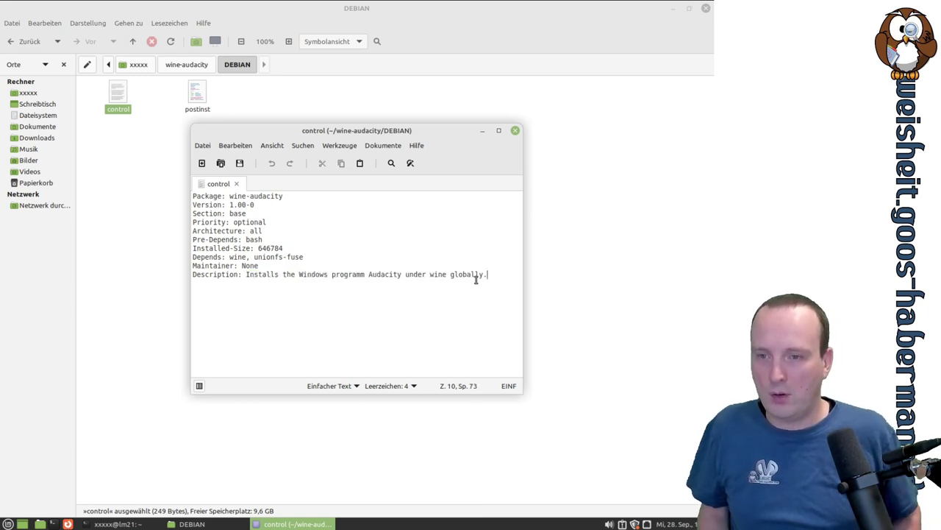
{"action": "key", "text": "Return"}
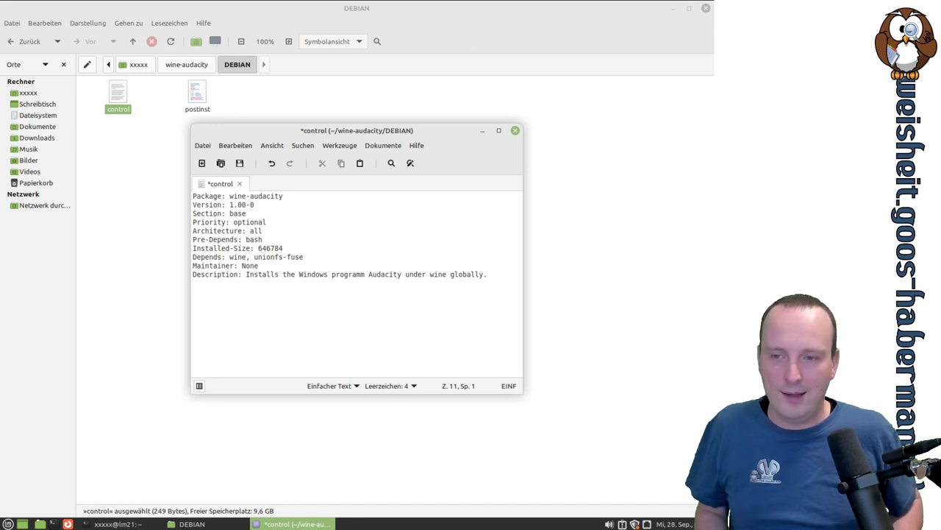
{"action": "type", "text": "chaksdhlashdfasdlfhalvh"}
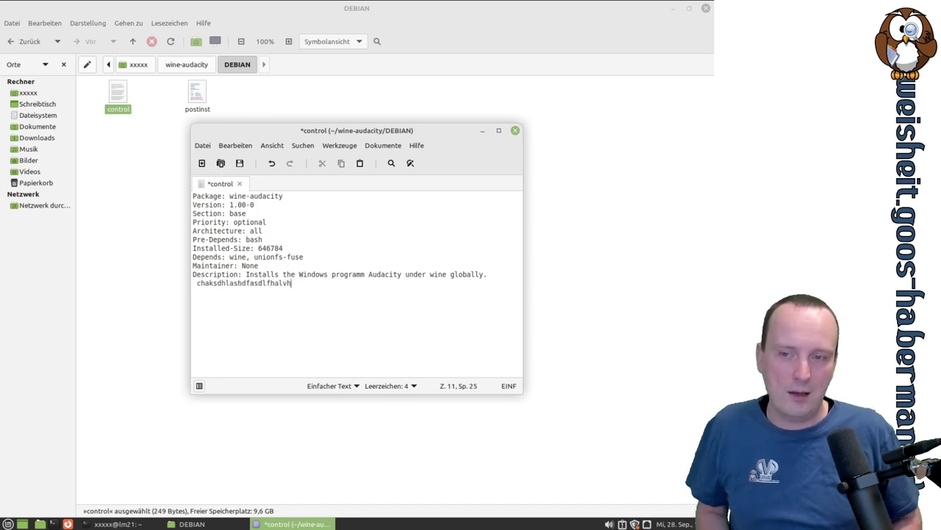
{"action": "key", "text": "Return"}
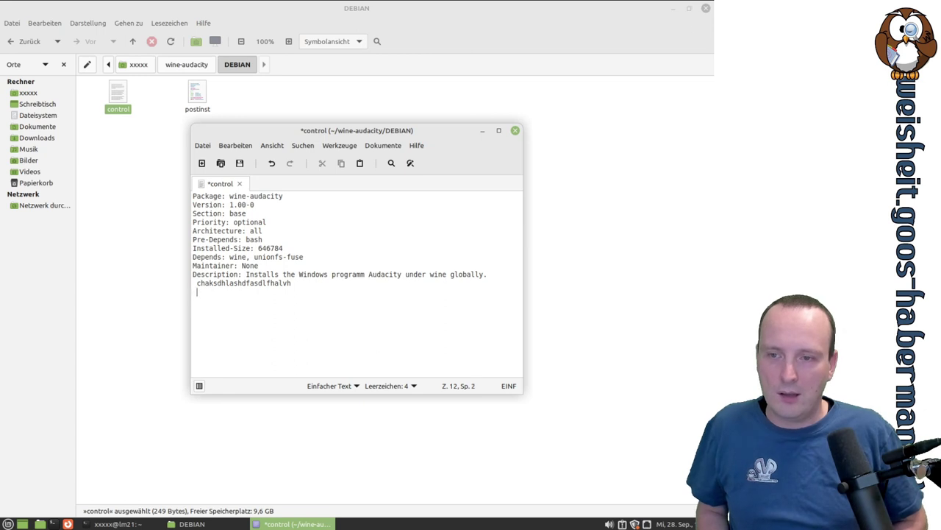
{"action": "type", "text": "asdjcvaskjcdbaksdcbhasd"}
{"action": "key", "text": "Return"}
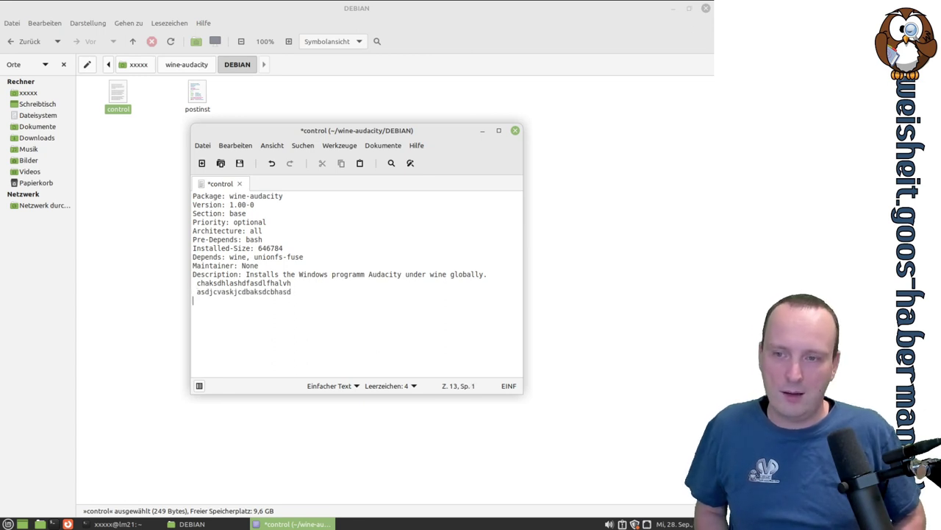
{"action": "type", "text": "asdfvajbv"}
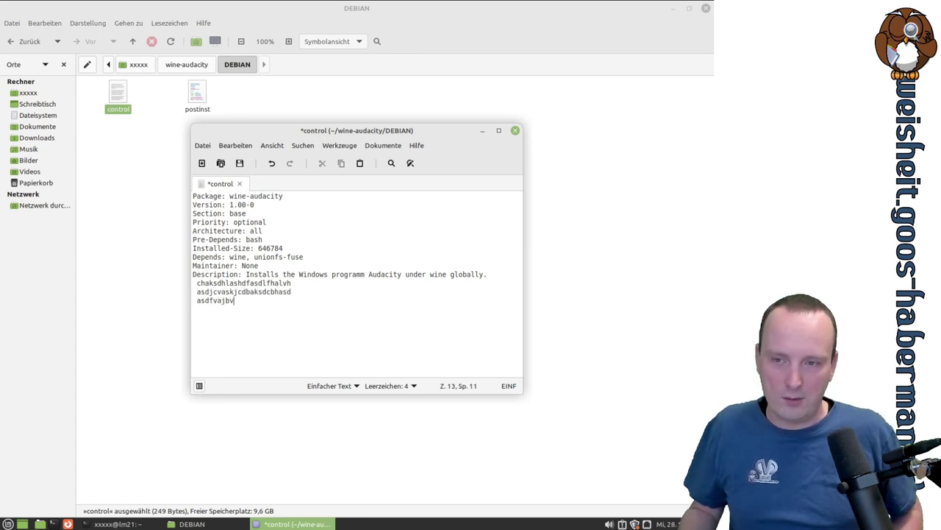
{"action": "key", "text": "Up"}
{"action": "key", "text": "Up"}
{"action": "key", "text": "Up"}
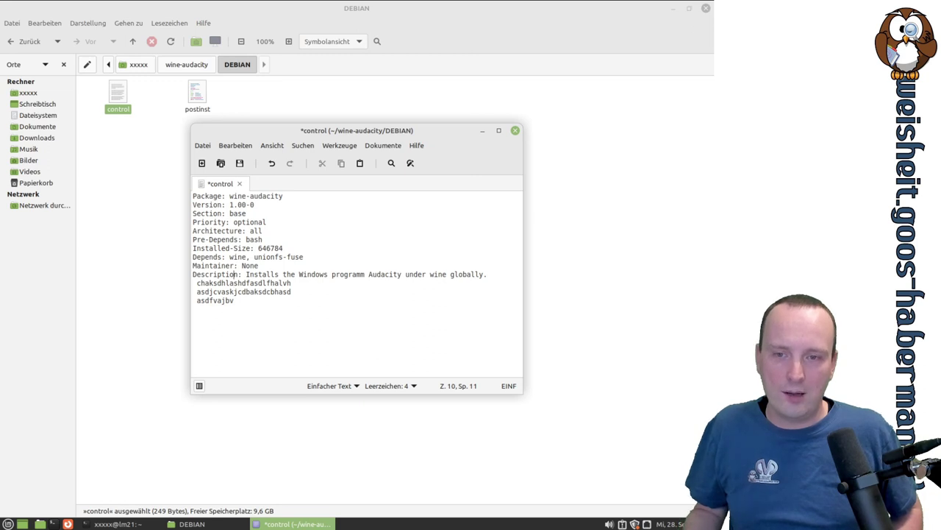
{"action": "key", "text": "End"}
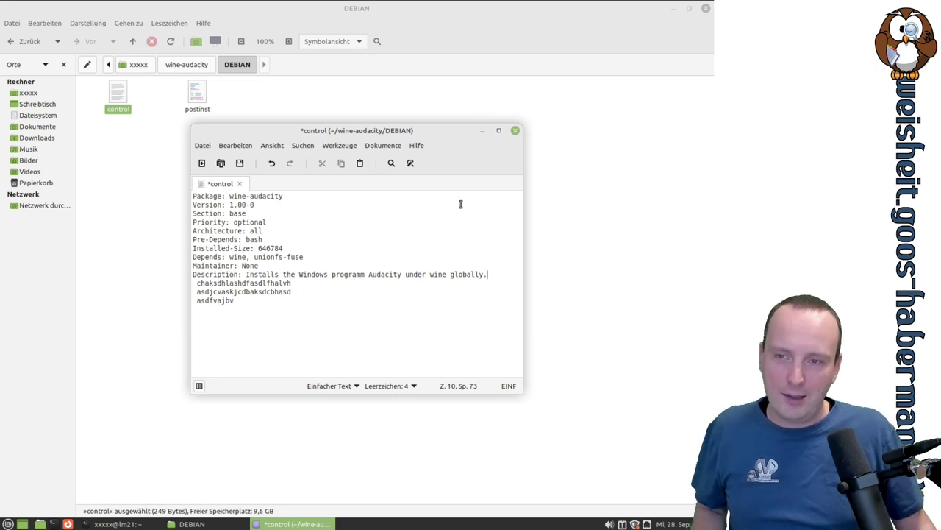
Close the control file without saving its changes and open the postinst script from the DEBIAN folder for viewing.
{"action": "left_click", "coordinate": [240, 184]}
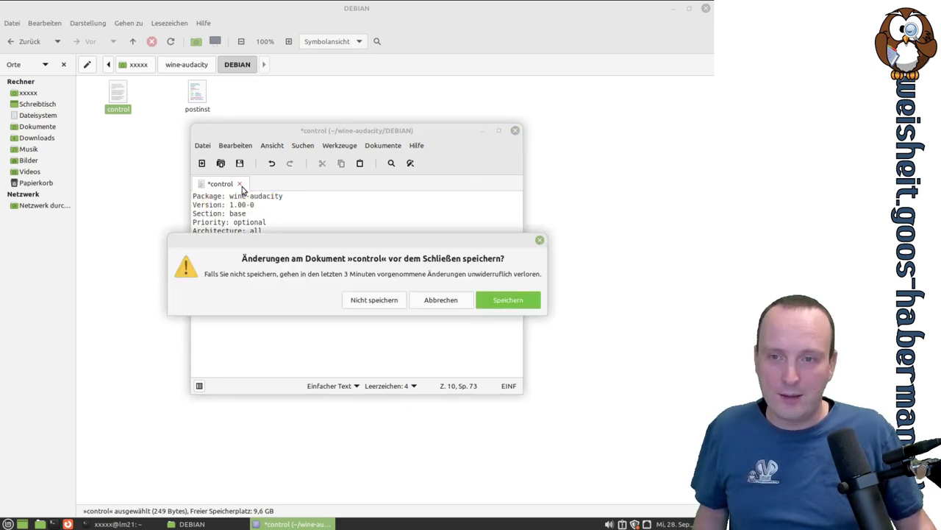
{"action": "left_click", "coordinate": [375, 300]}
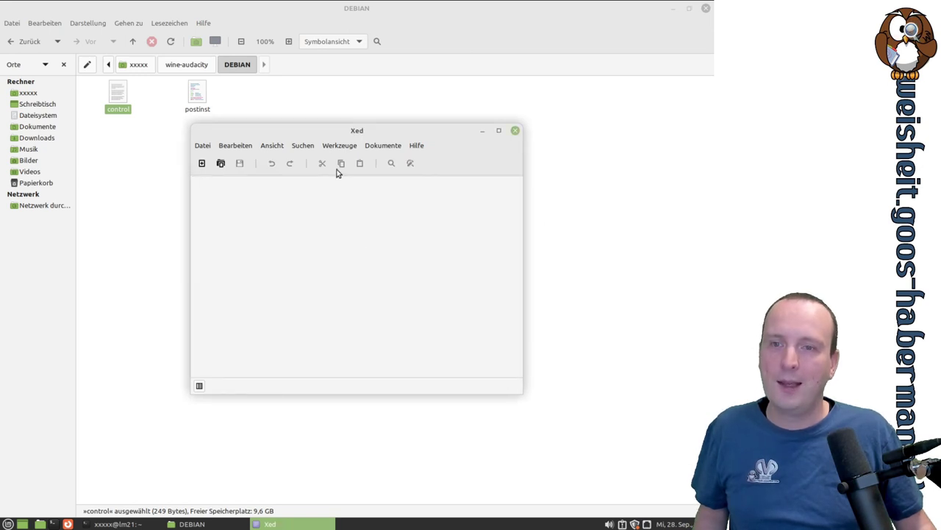
{"action": "left_click", "coordinate": [514, 131]}
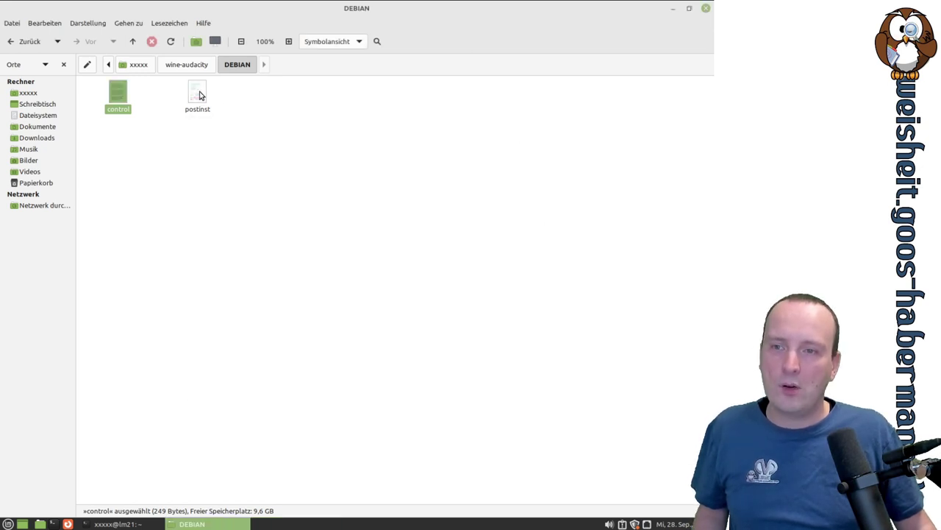
{"action": "double_click", "coordinate": [199, 94]}
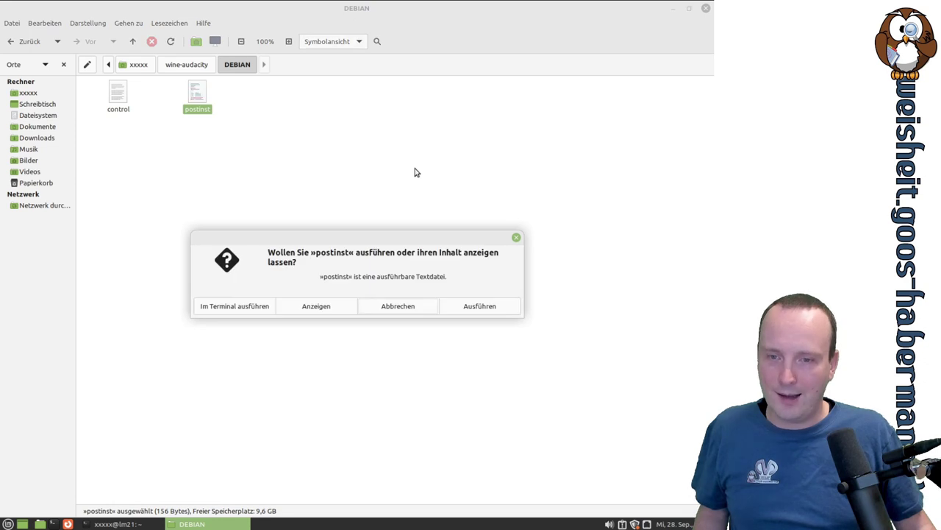
{"action": "left_click", "coordinate": [323, 309]}
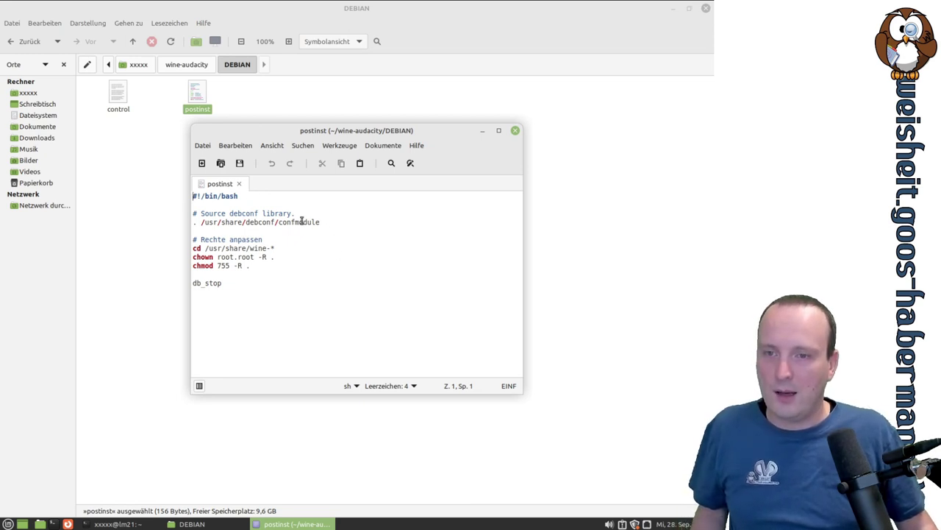
Examine the postinst script's debconf confmodule line, its closing db_stop call and the bash shebang.
{"action": "left_click_drag", "start_coordinate": [321, 222], "coordinate": [192, 221]}
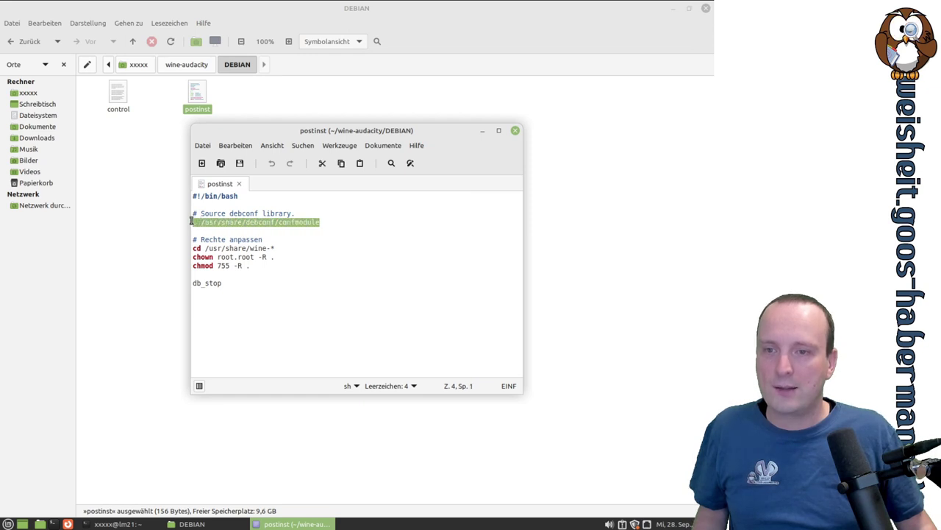
{"action": "double_click", "coordinate": [247, 215]}
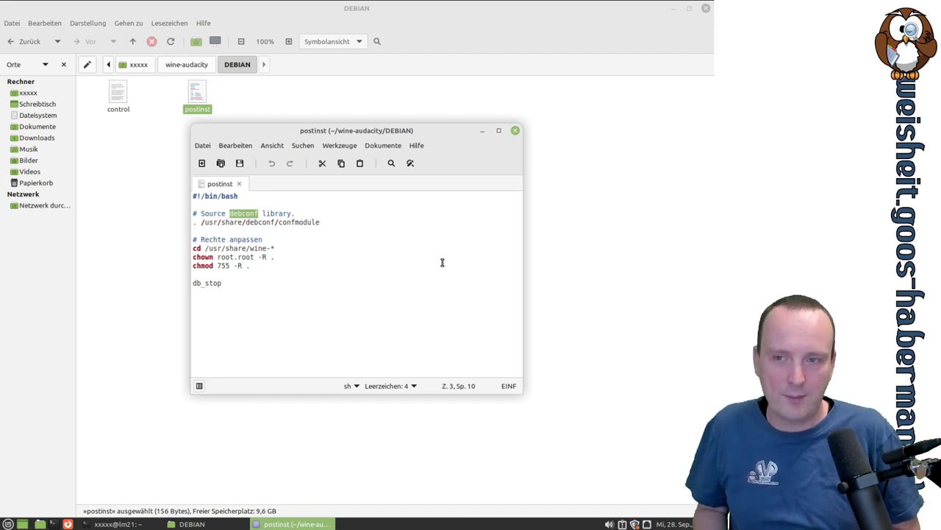
{"action": "left_click_drag", "start_coordinate": [325, 222], "coordinate": [191, 223]}
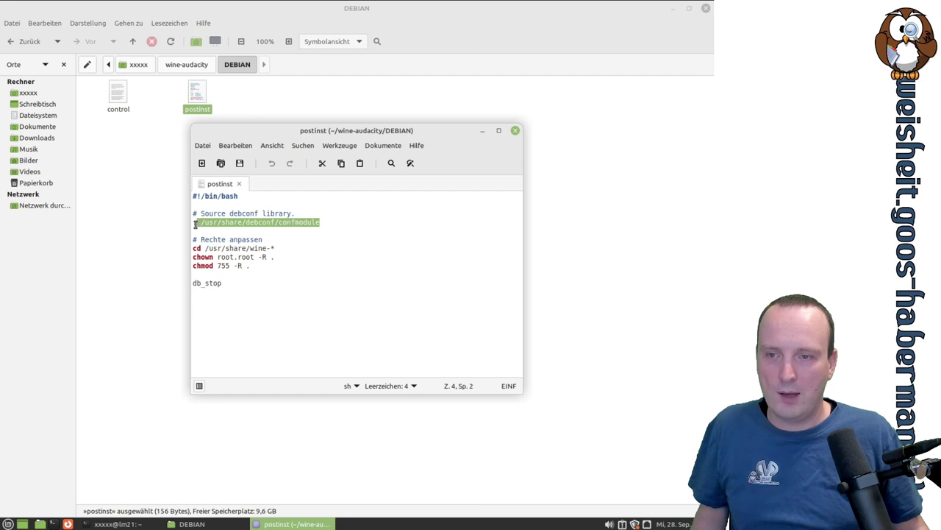
{"action": "left_click", "coordinate": [228, 283]}
{"action": "left_click_drag", "start_coordinate": [227, 283], "coordinate": [191, 284]}
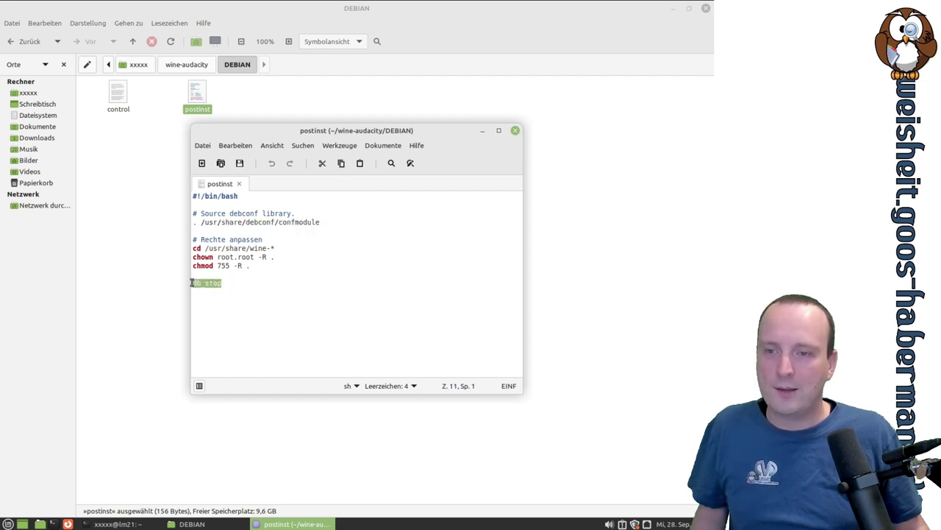
{"action": "left_click", "coordinate": [245, 284]}
{"action": "left_click", "coordinate": [242, 195]}
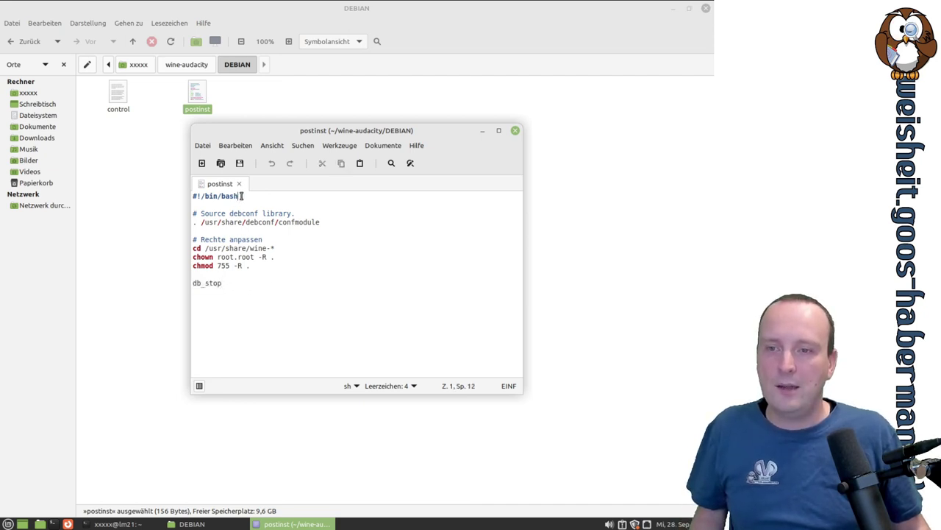
{"action": "left_click_drag", "start_coordinate": [241, 196], "coordinate": [192, 197]}
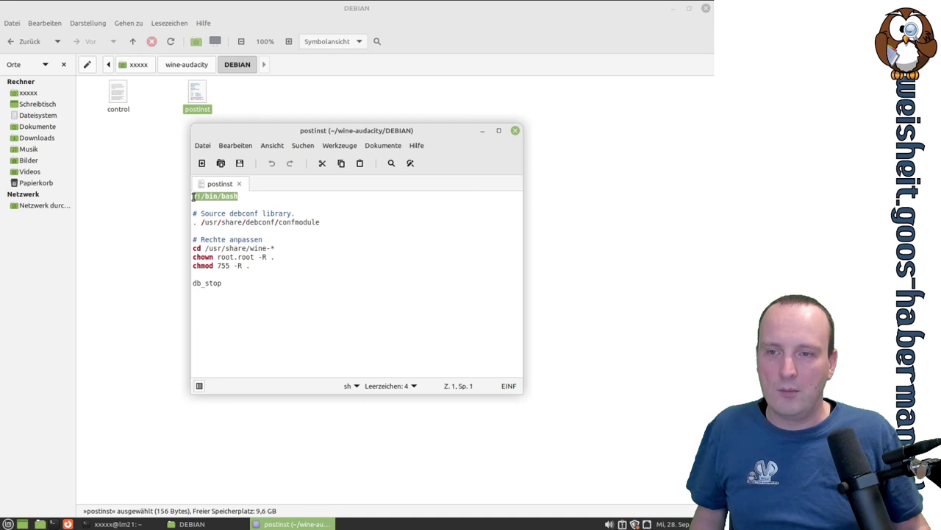
{"action": "left_click", "coordinate": [245, 197]}
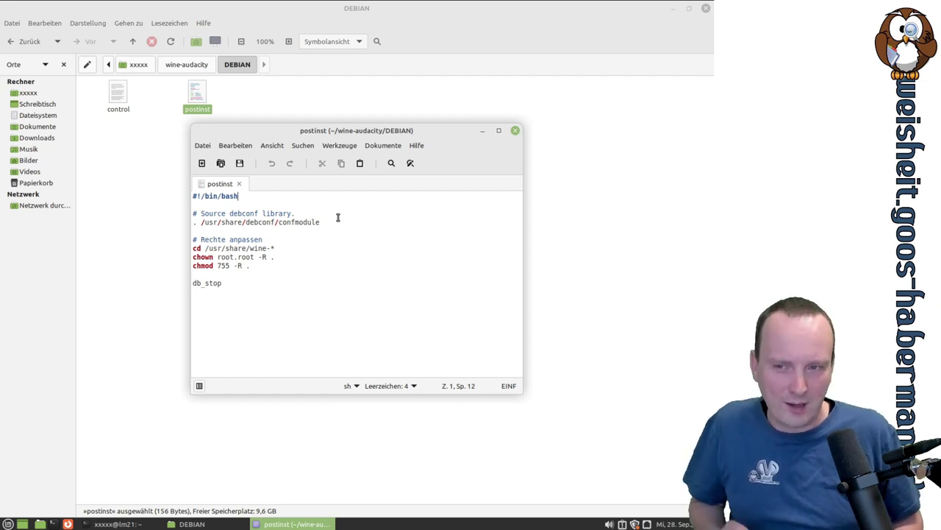
Examine the postinst script's permission-adjustment block, especially the cd path /usr/share/wine-* with its wildcard.
{"action": "left_click", "coordinate": [258, 266]}
{"action": "left_click_drag", "start_coordinate": [258, 266], "coordinate": [188, 248]}
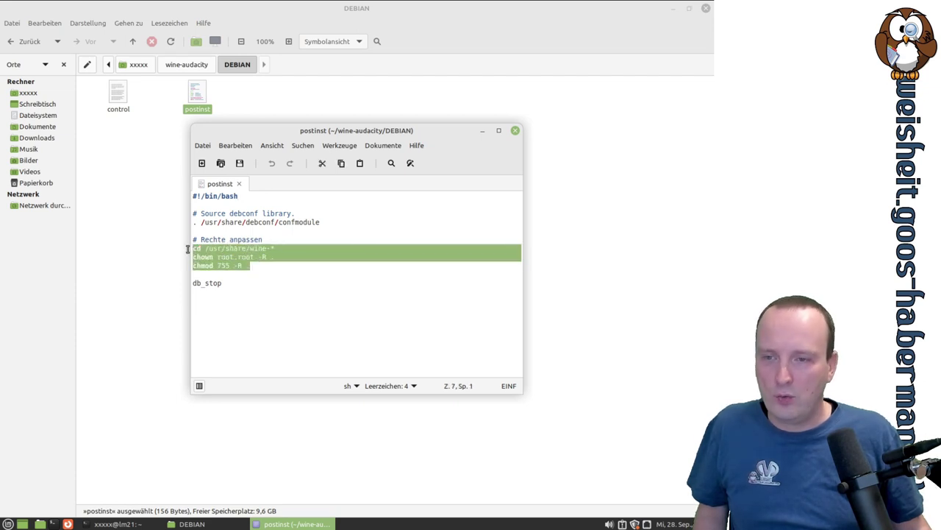
{"action": "left_click", "coordinate": [293, 231]}
{"action": "left_click", "coordinate": [238, 248]}
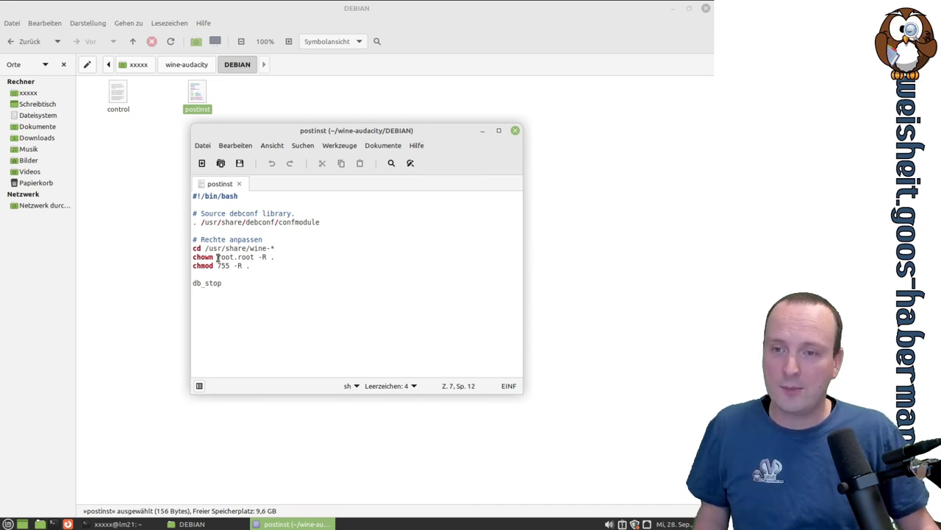
{"action": "left_click_drag", "start_coordinate": [205, 248], "coordinate": [273, 249]}
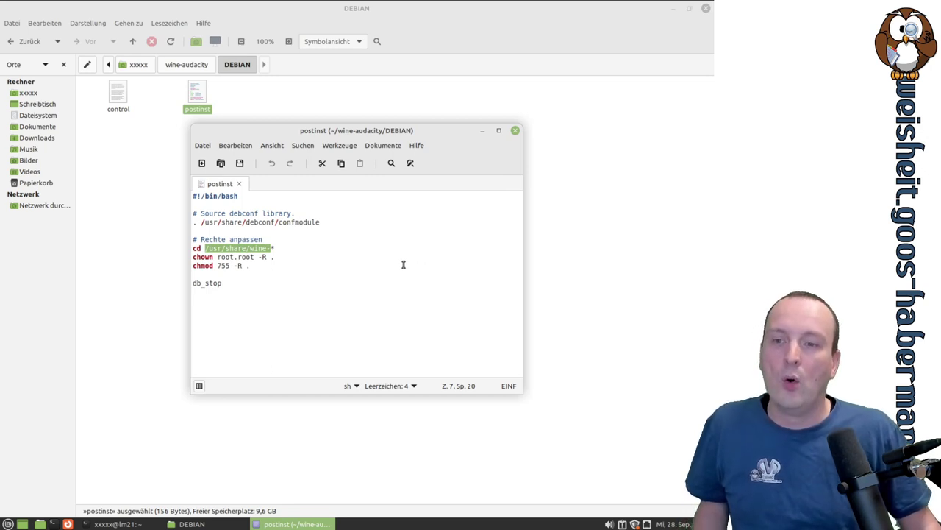
{"action": "left_click", "coordinate": [274, 248]}
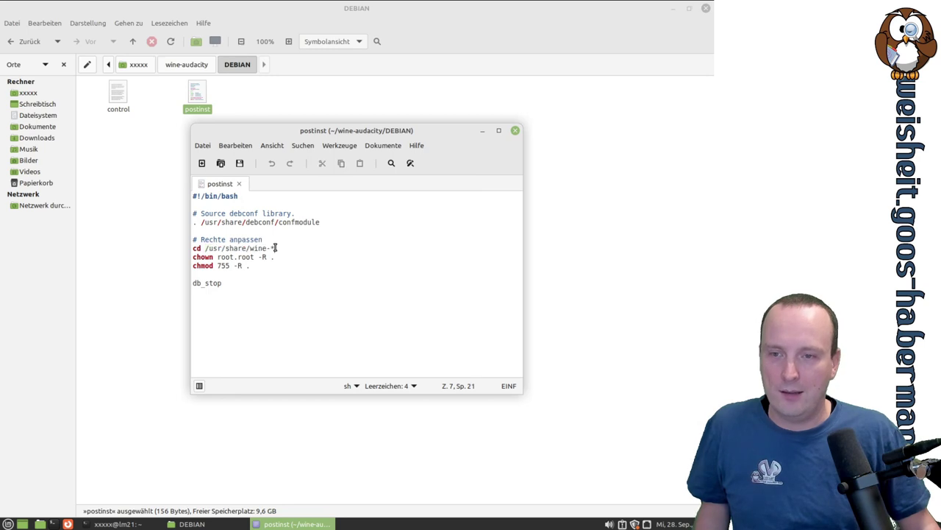
{"action": "left_click_drag", "start_coordinate": [275, 248], "coordinate": [252, 250]}
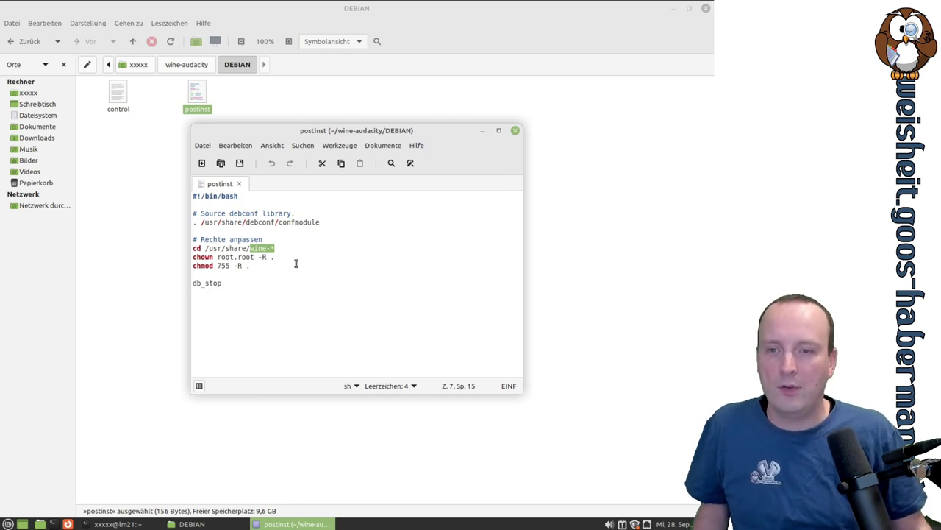
{"action": "left_click", "coordinate": [251, 248]}
{"action": "left_click_drag", "start_coordinate": [251, 249], "coordinate": [278, 249]}
{"action": "left_click", "coordinate": [278, 249]}
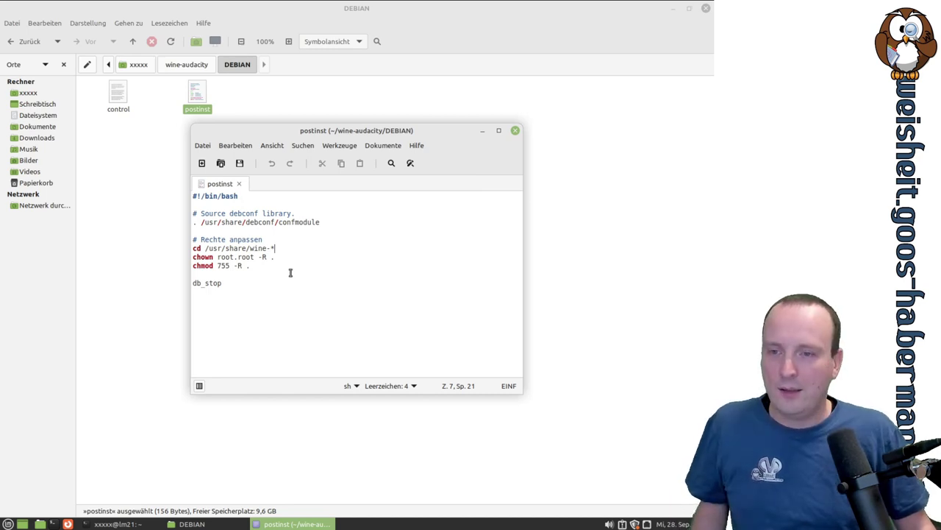
Review the root.root owner and group in the chown line, each digit of chmod 755, and the target directory.
{"action": "left_click", "coordinate": [217, 256]}
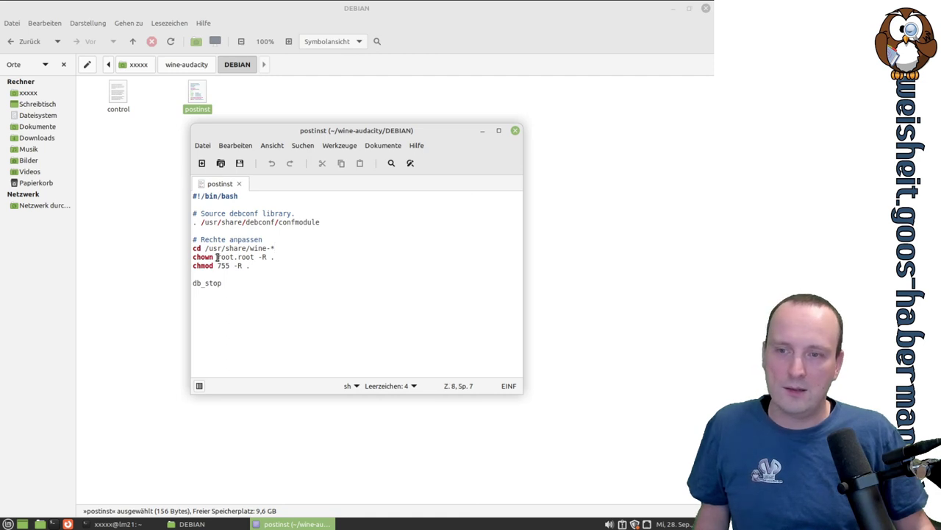
{"action": "left_click_drag", "start_coordinate": [217, 256], "coordinate": [255, 257]}
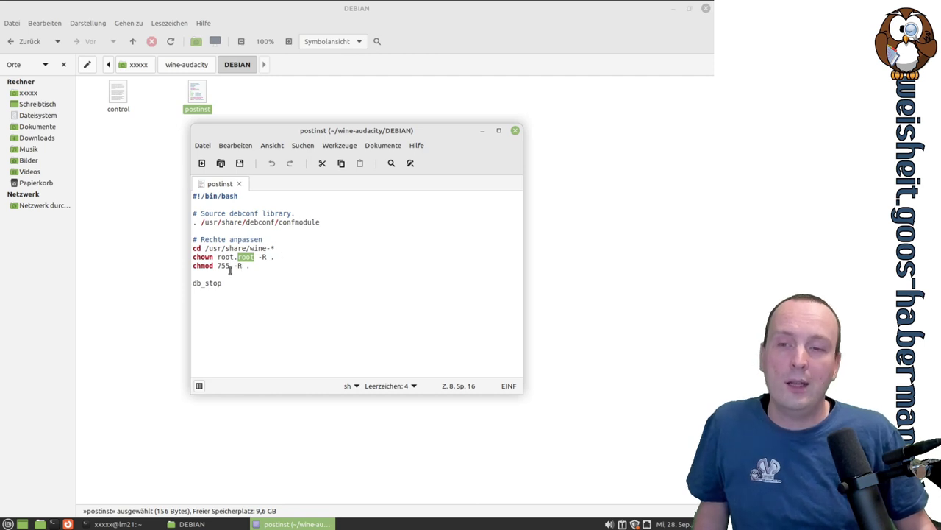
{"action": "left_click_drag", "start_coordinate": [218, 266], "coordinate": [231, 266]}
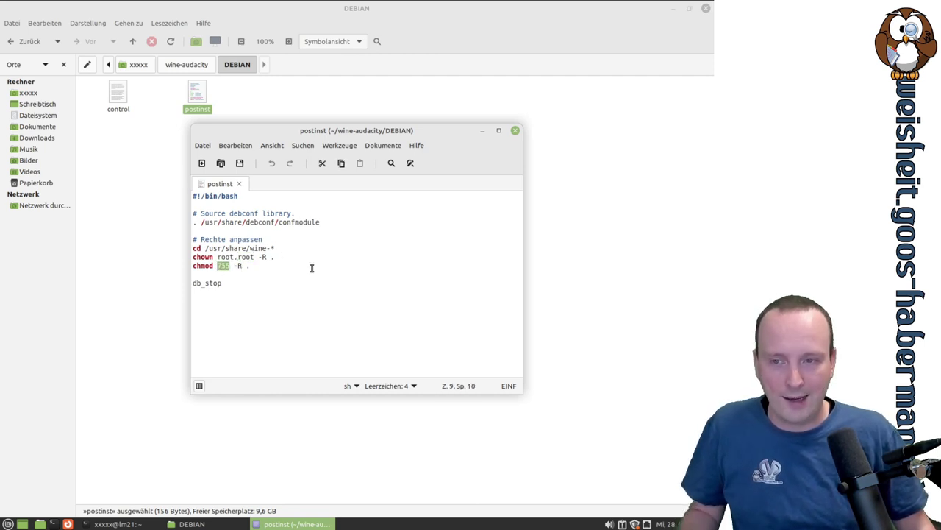
{"action": "left_click", "coordinate": [225, 266]}
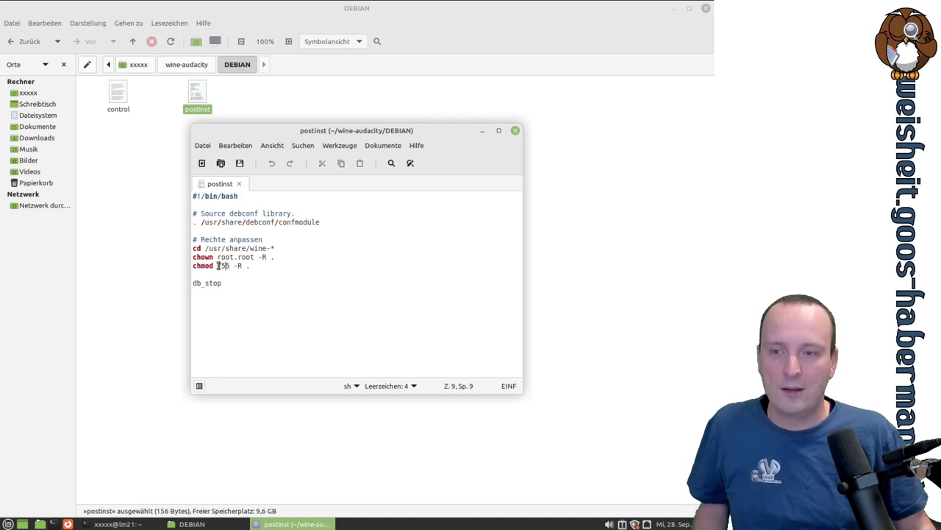
{"action": "left_click_drag", "start_coordinate": [217, 265], "coordinate": [221, 266]}
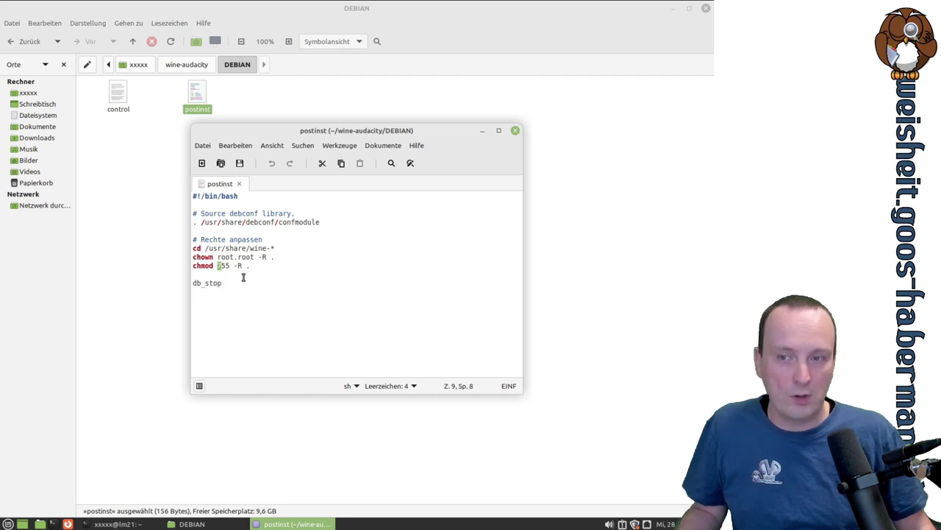
{"action": "left_click", "coordinate": [223, 265]}
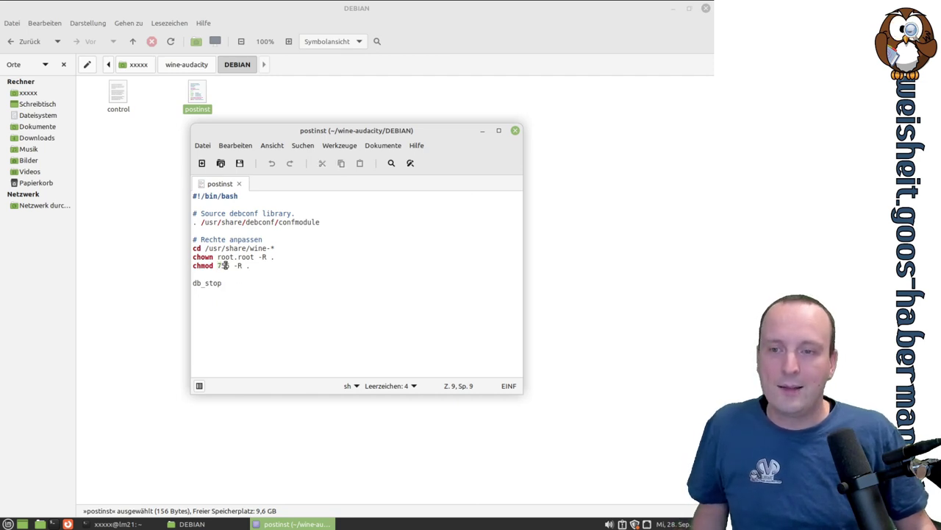
{"action": "left_click_drag", "start_coordinate": [225, 266], "coordinate": [221, 266]}
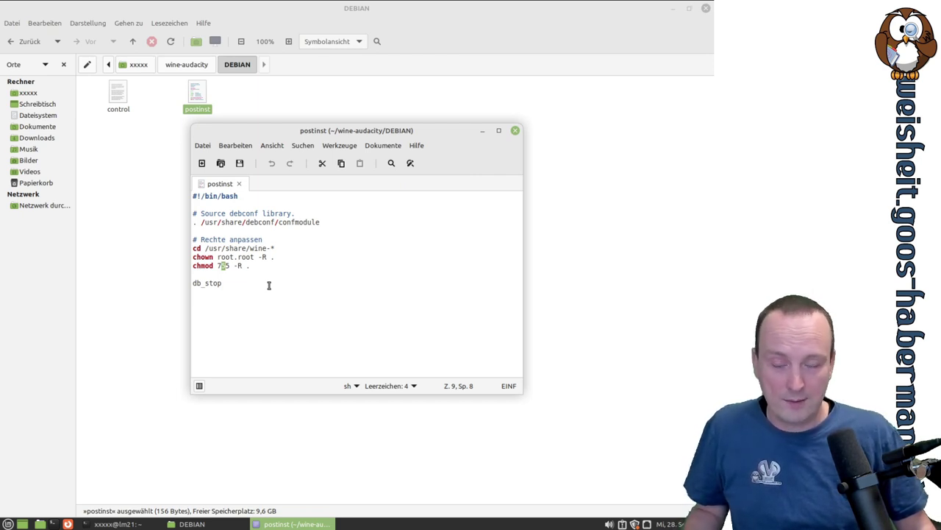
{"action": "left_click", "coordinate": [229, 267]}
{"action": "left_click_drag", "start_coordinate": [229, 267], "coordinate": [225, 267]}
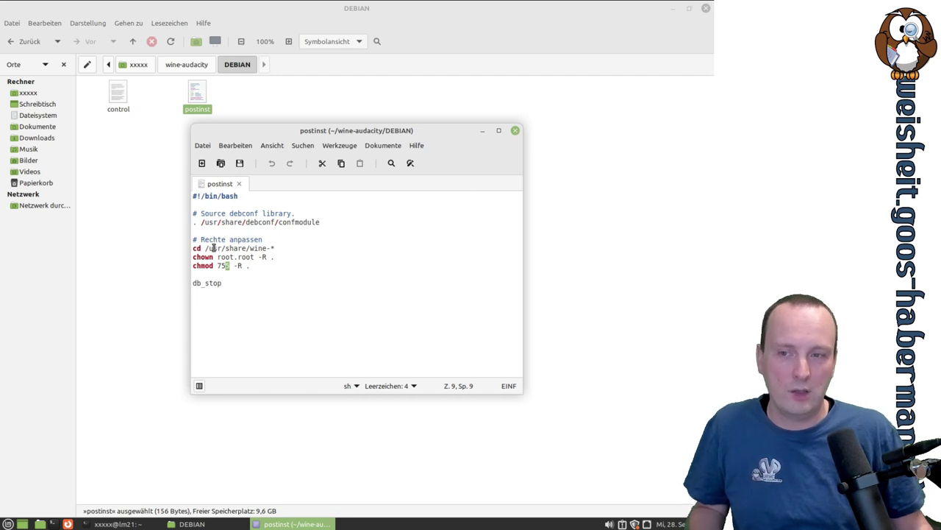
{"action": "left_click_drag", "start_coordinate": [205, 248], "coordinate": [274, 248]}
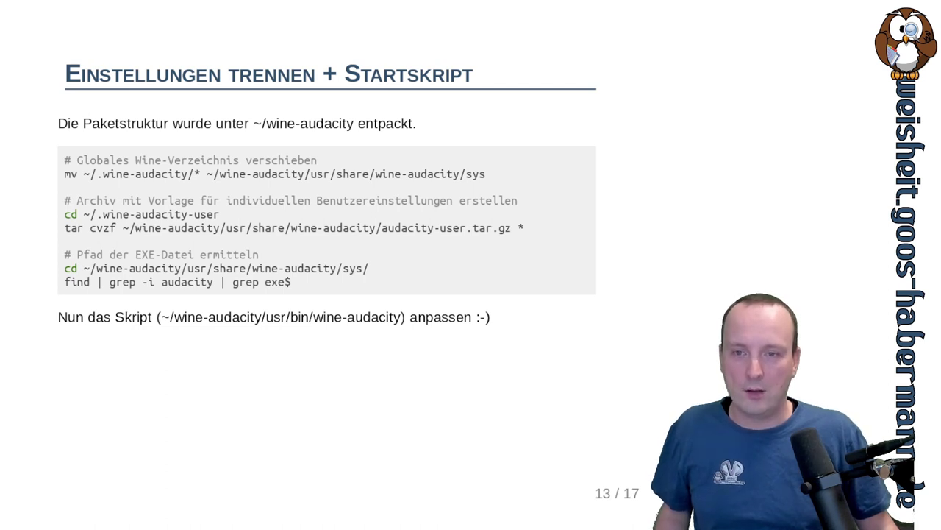
{"action": "left_click_drag", "start_coordinate": [76, 160], "coordinate": [162, 159]}
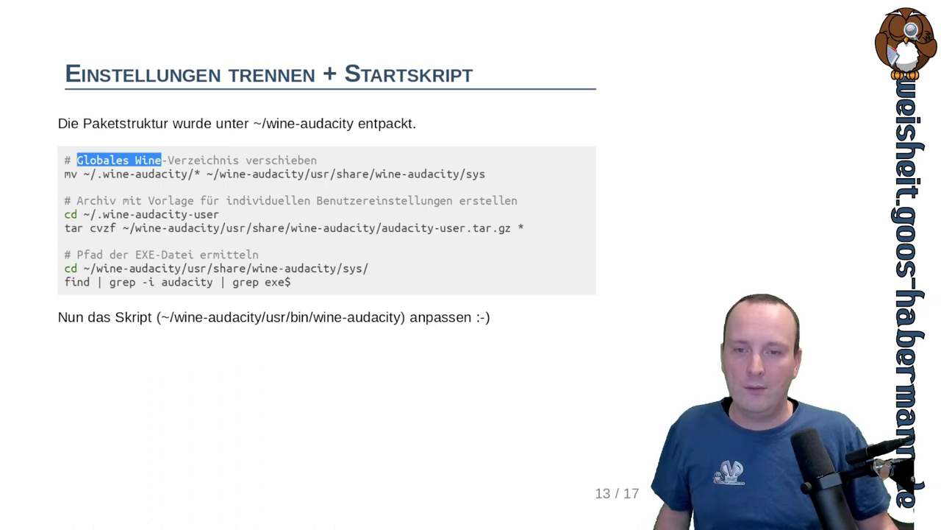
{"action": "left_click_drag", "start_coordinate": [200, 174], "coordinate": [83, 174]}
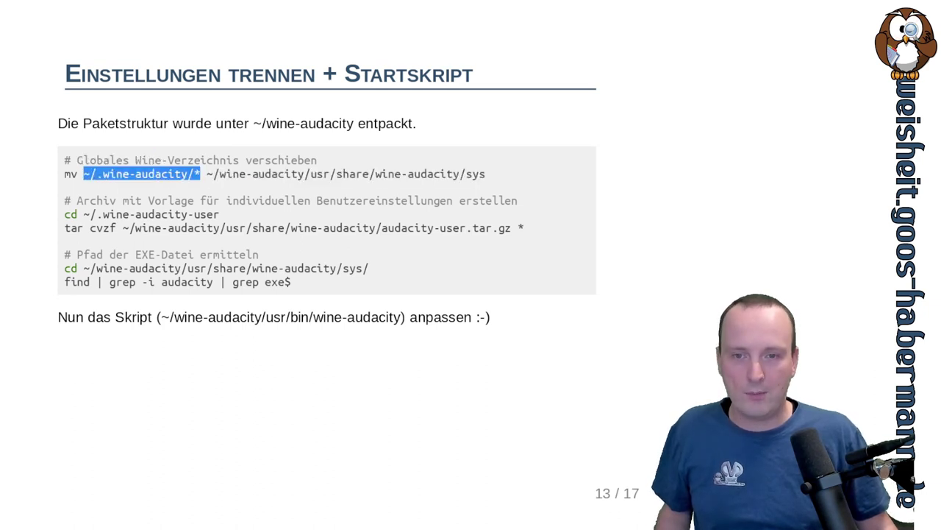